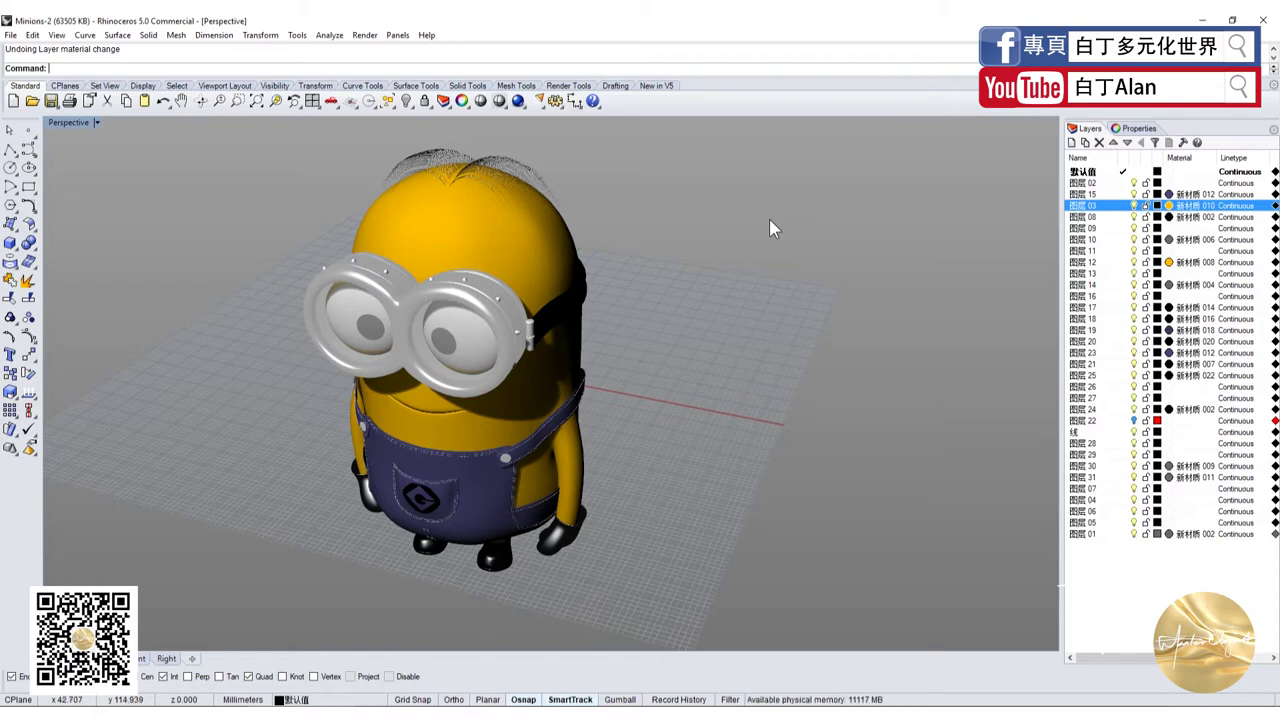
Step: Draw a box beside the Minion and switch the Perspective view to Shaded display
click(10, 242)
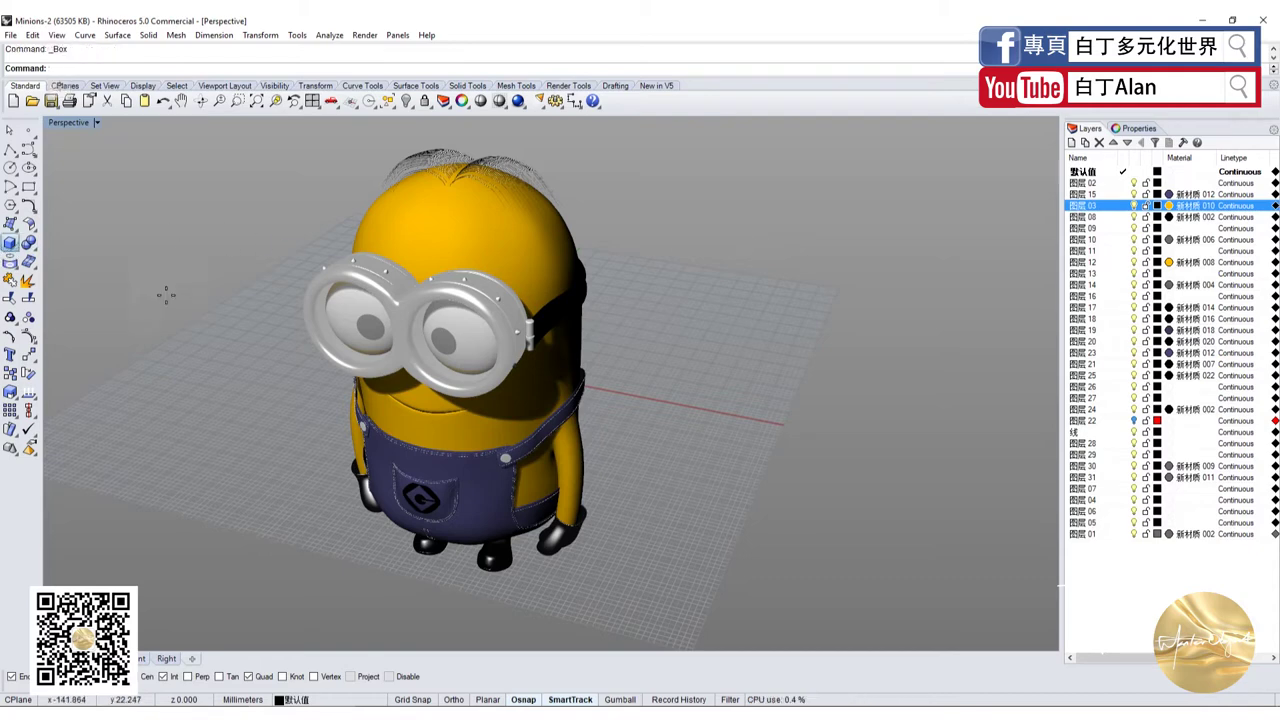
click(762, 461)
click(905, 383)
click(880, 280)
scroll(640, 380, down, 2)
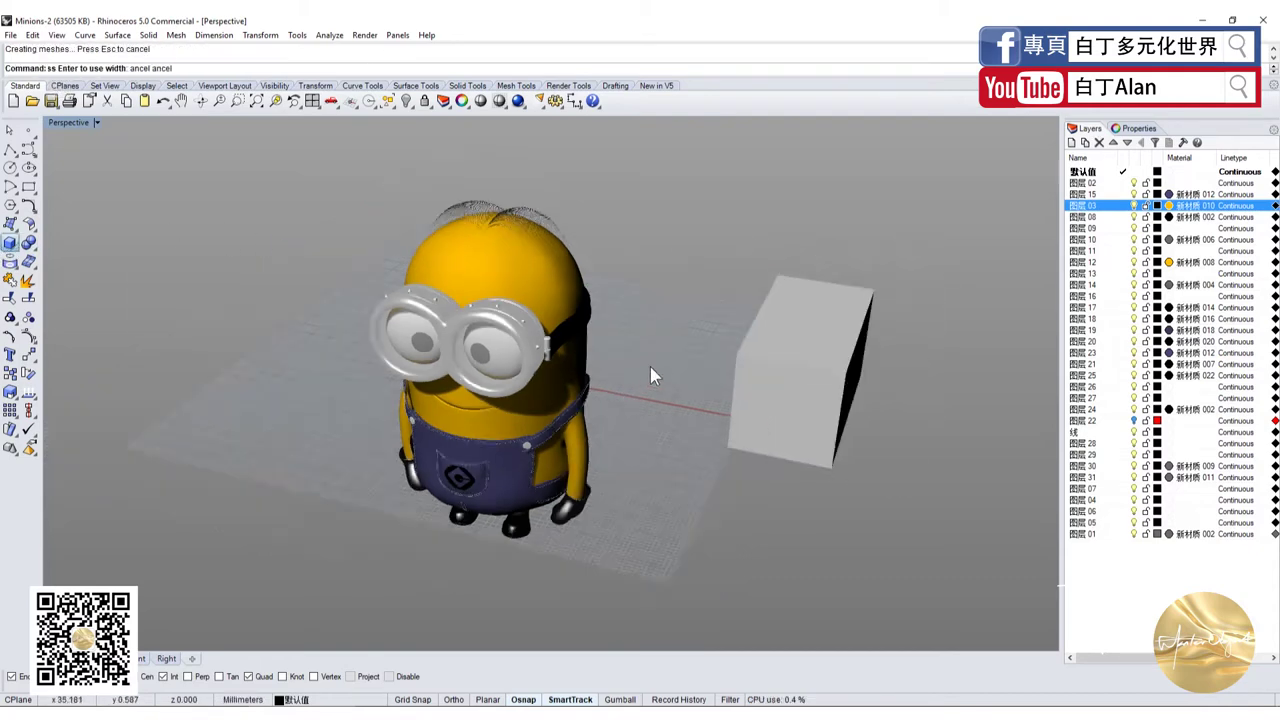
click(70, 123)
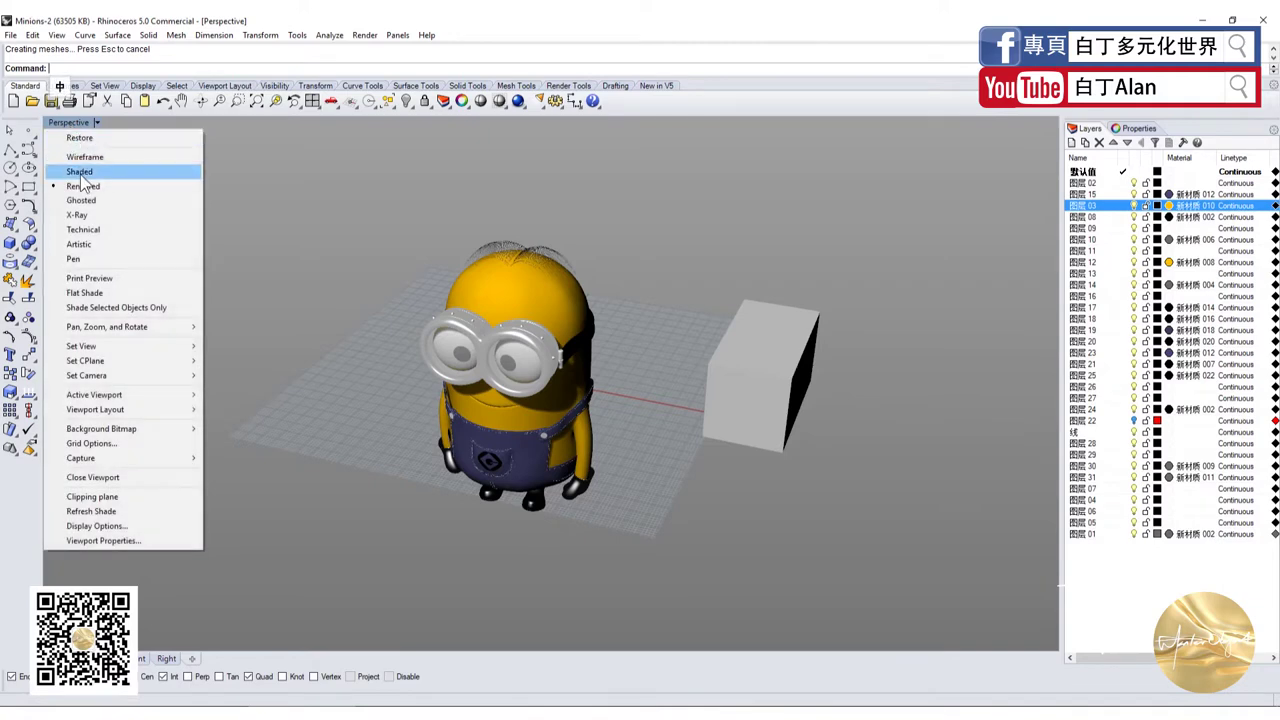
click(85, 170)
scroll(800, 350, up, 2)
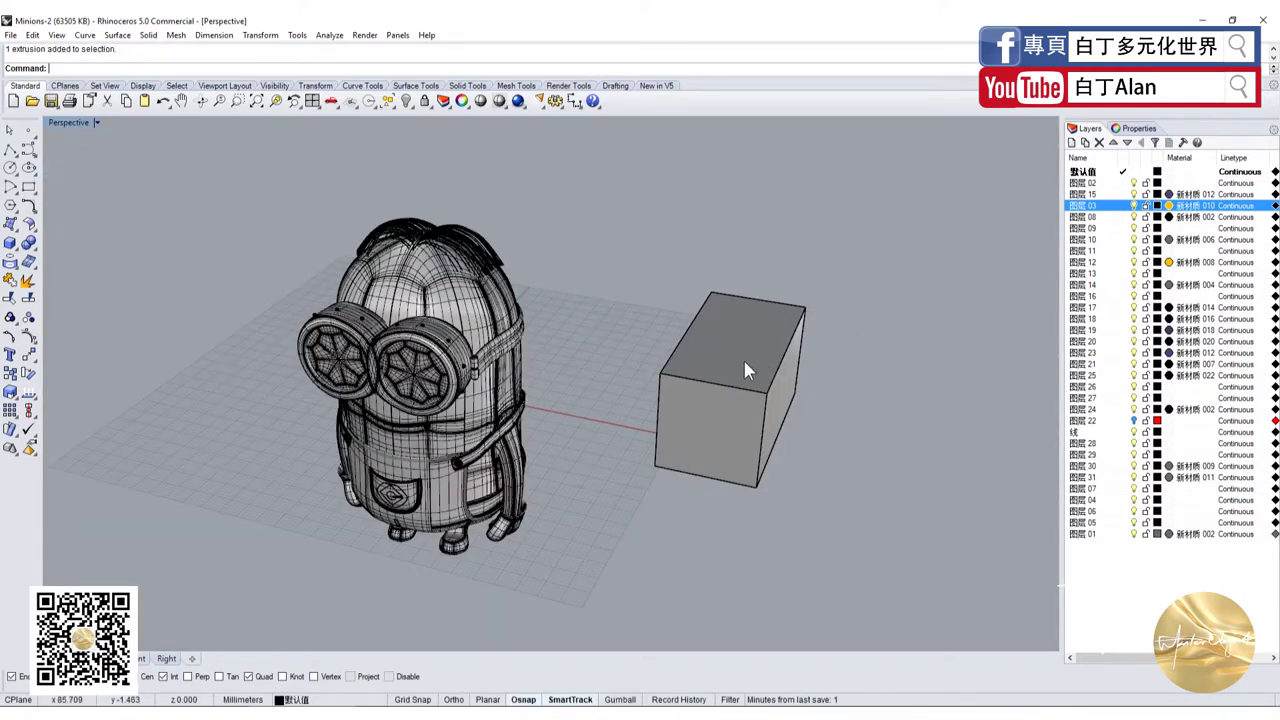
Step: Move the new box onto layer 图层 02
click(755, 390)
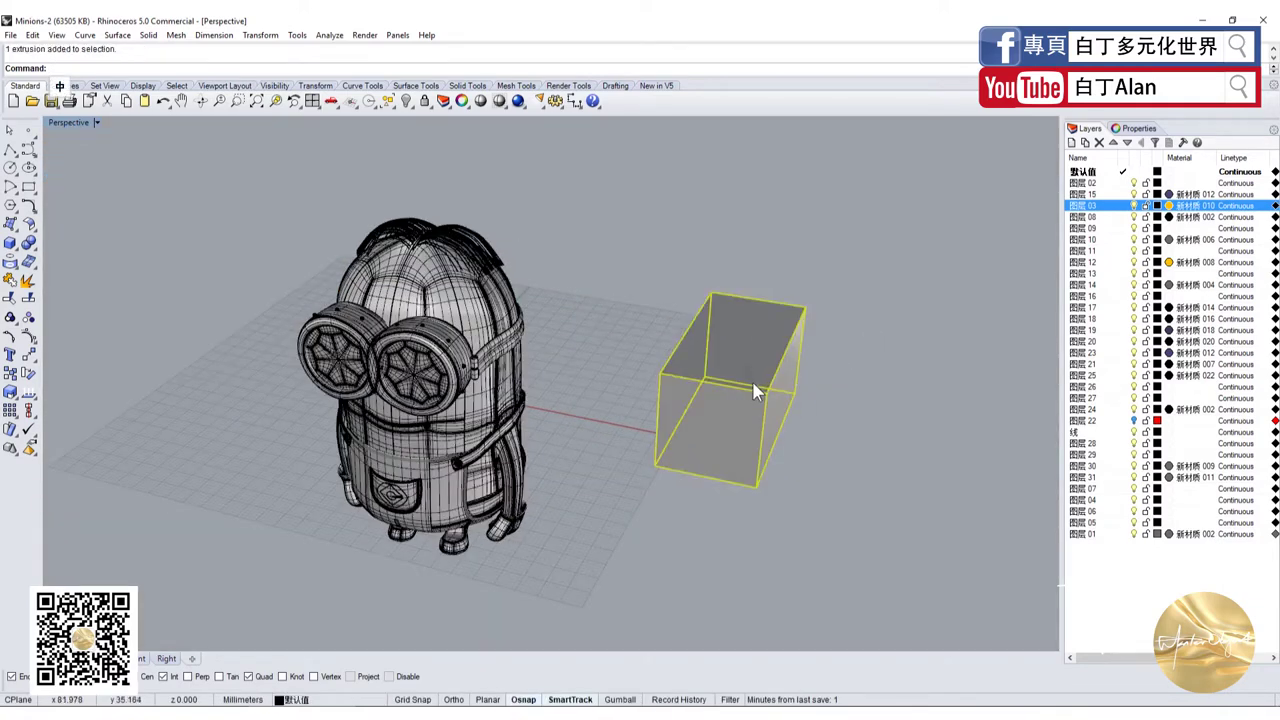
click(68, 122)
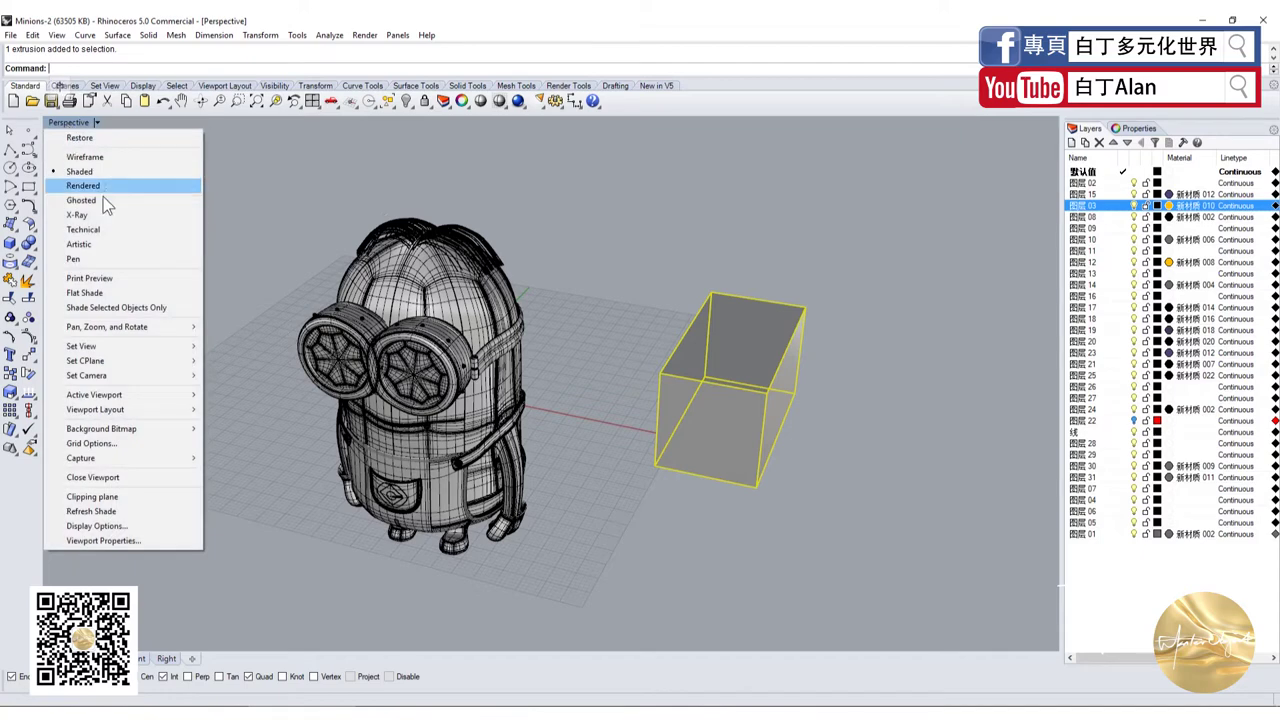
click(664, 227)
click(664, 227)
click(769, 386)
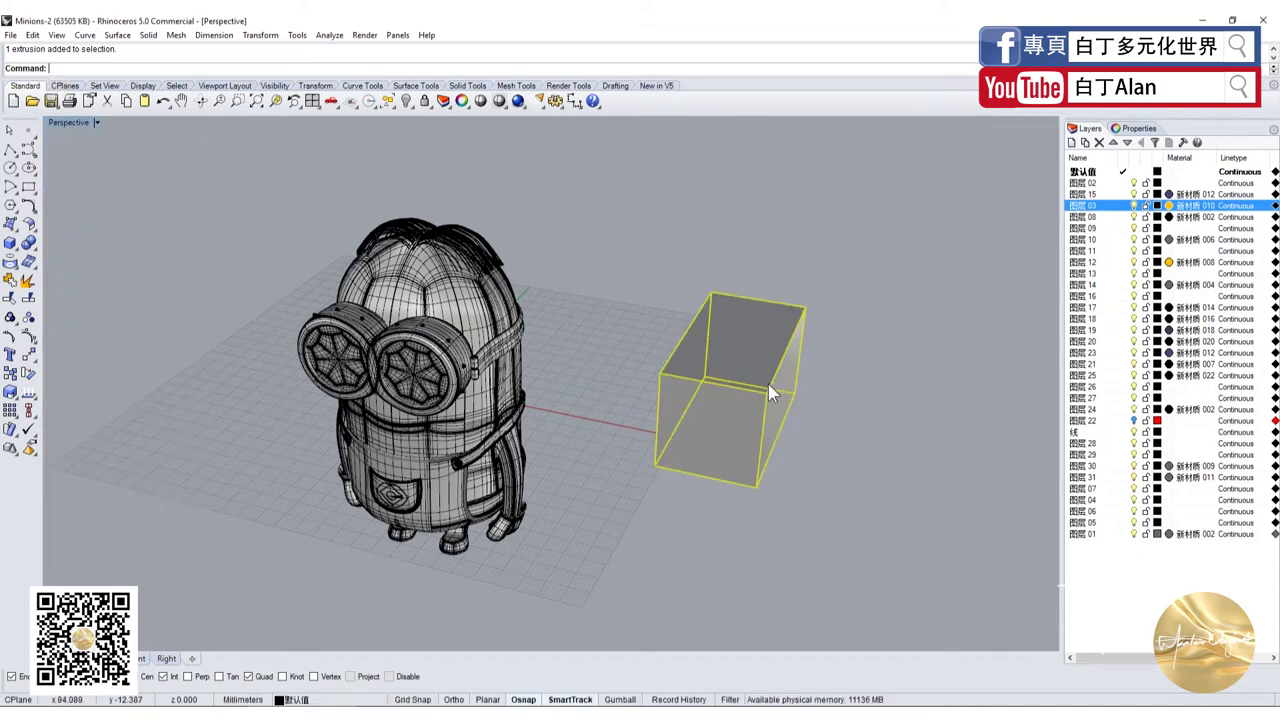
click(445, 103)
double_click(235, 297)
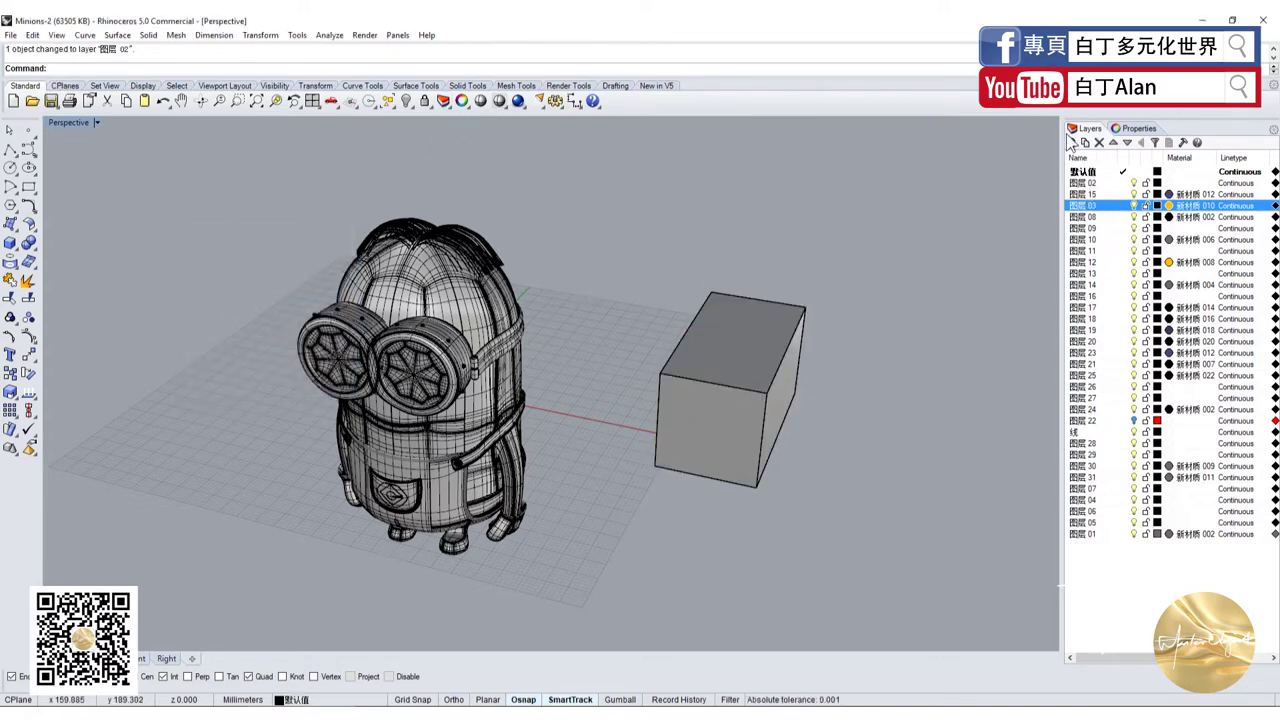
Step: Add Layer 01 with a Continuous linetype and a red layer colour
click(1070, 141)
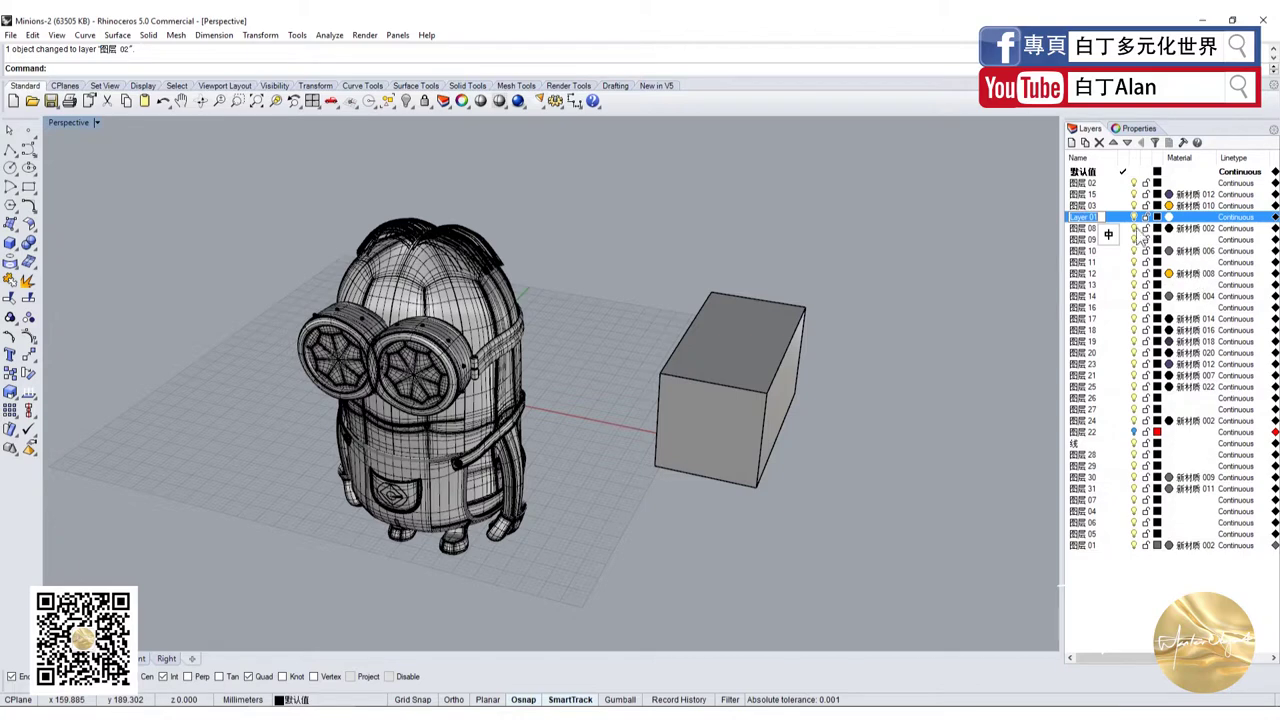
click(1235, 217)
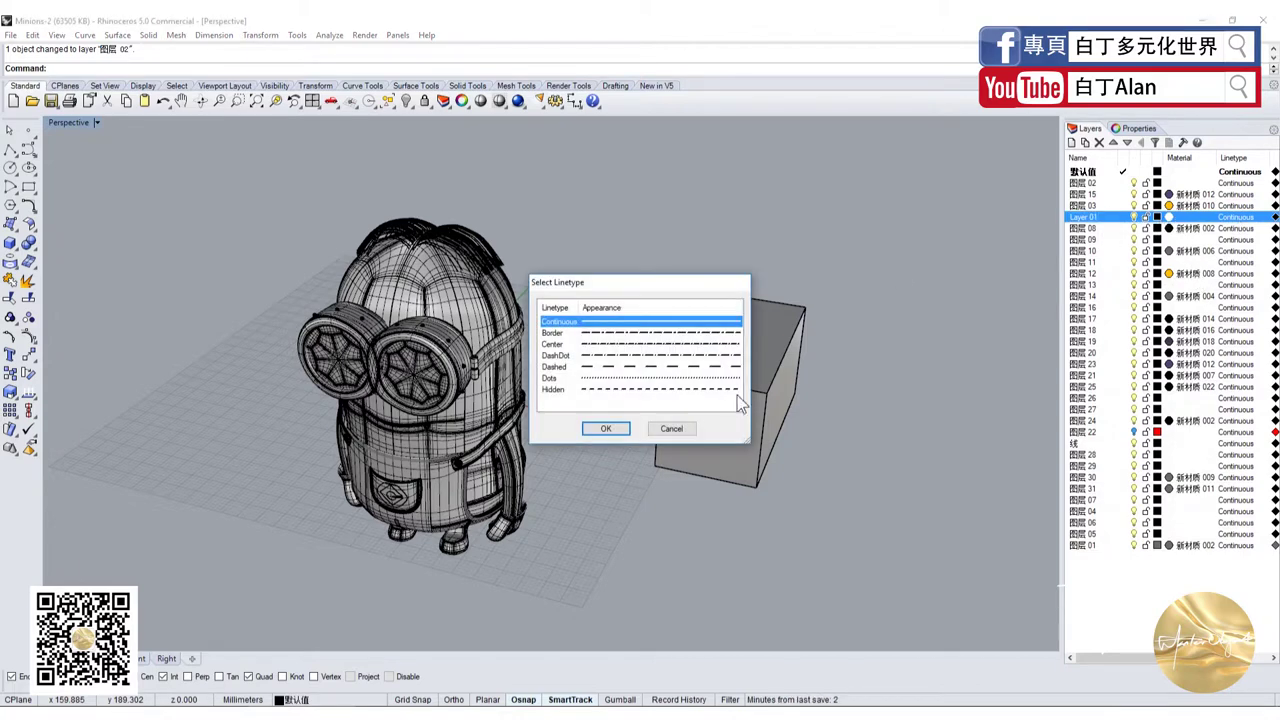
click(605, 428)
click(1158, 217)
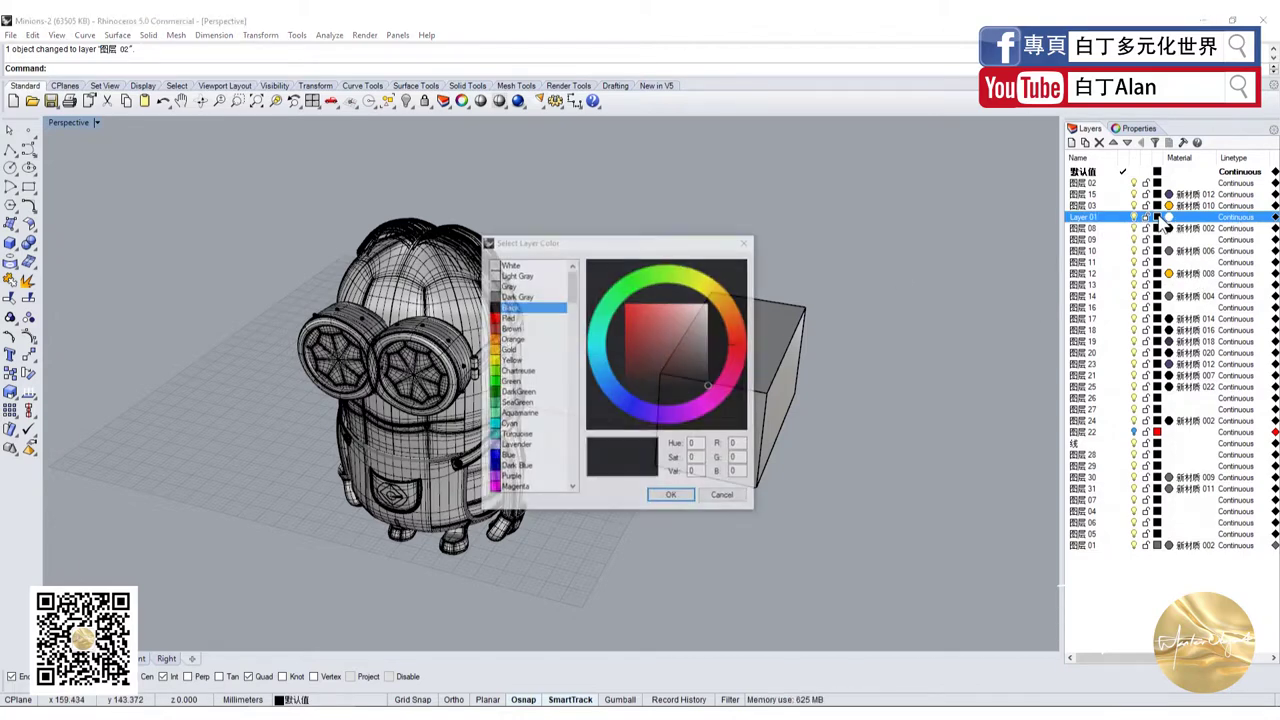
click(510, 318)
click(659, 498)
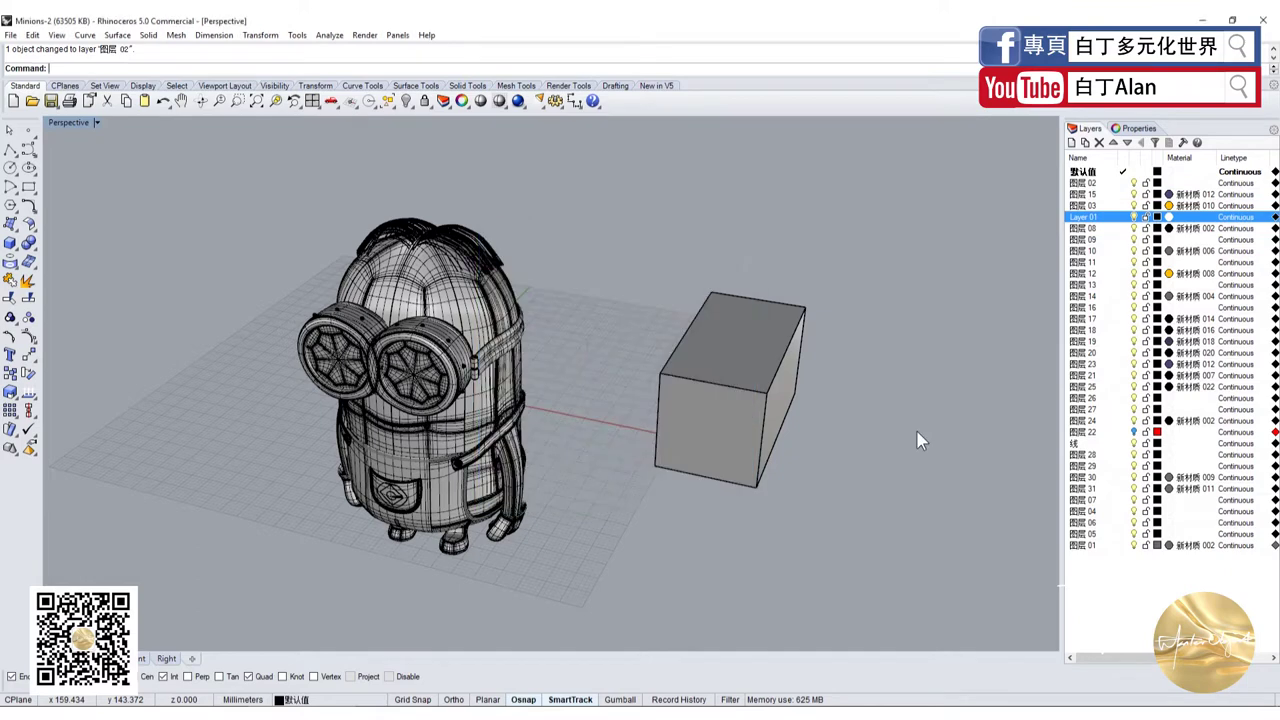
click(757, 360)
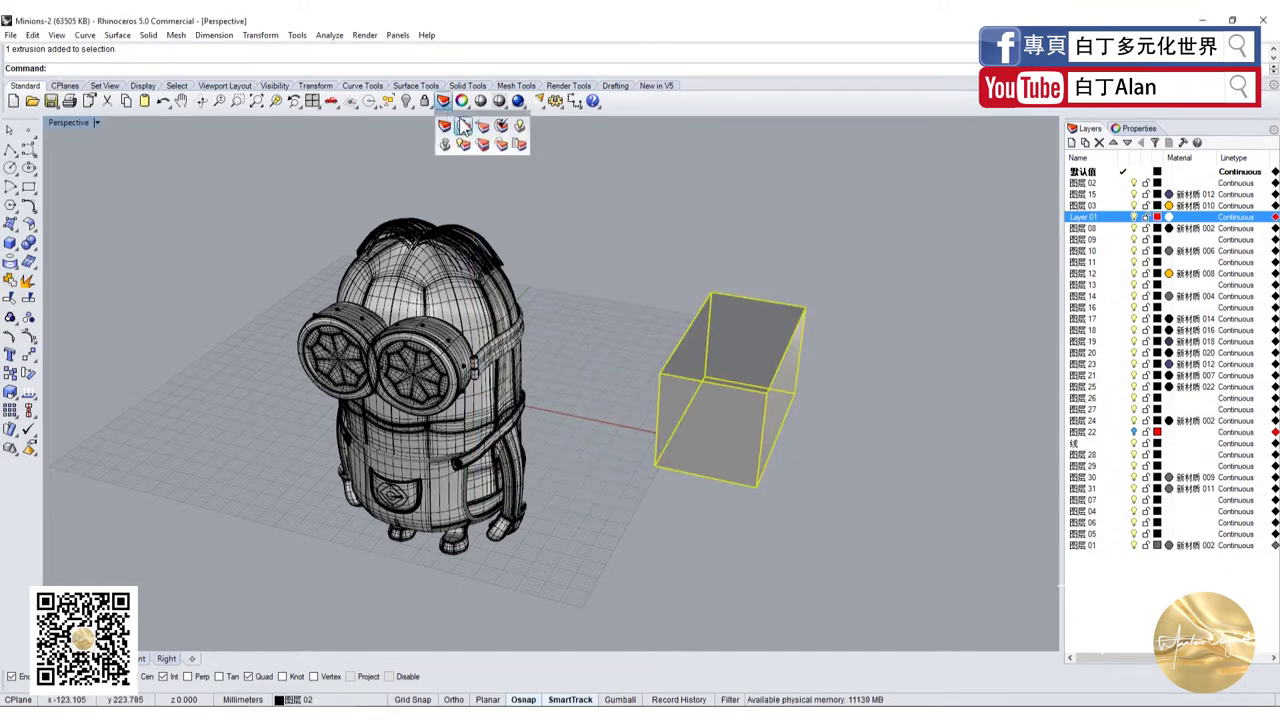
Step: Move the test box onto Layer 01
click(448, 107)
click(240, 333)
click(270, 384)
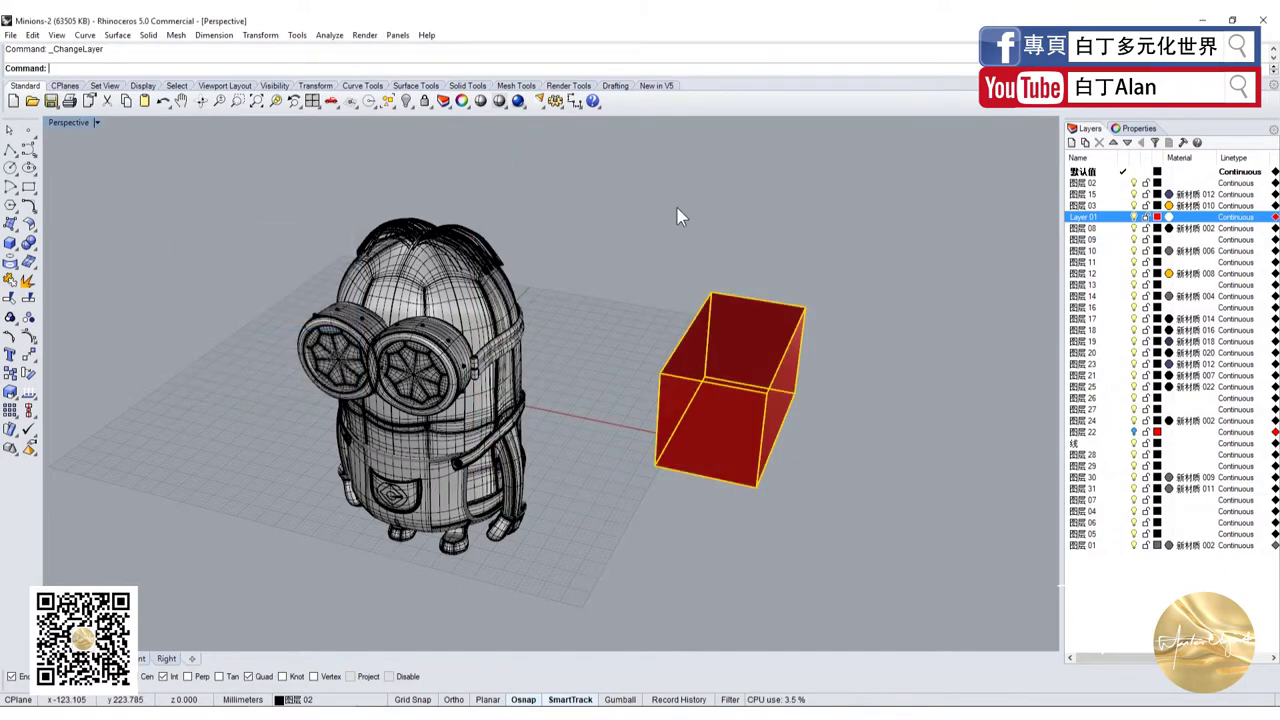
click(762, 390)
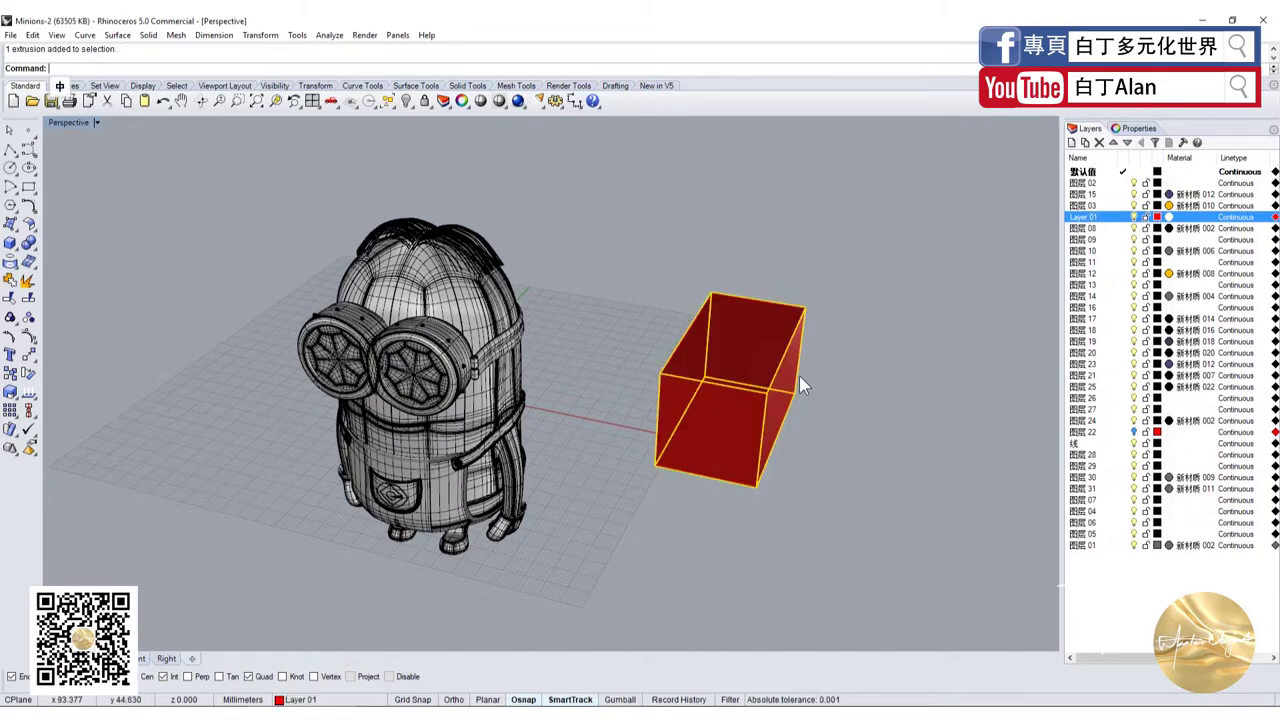
Step: Put the Minion's body on Layer 01 and delete the test box
click(466, 278)
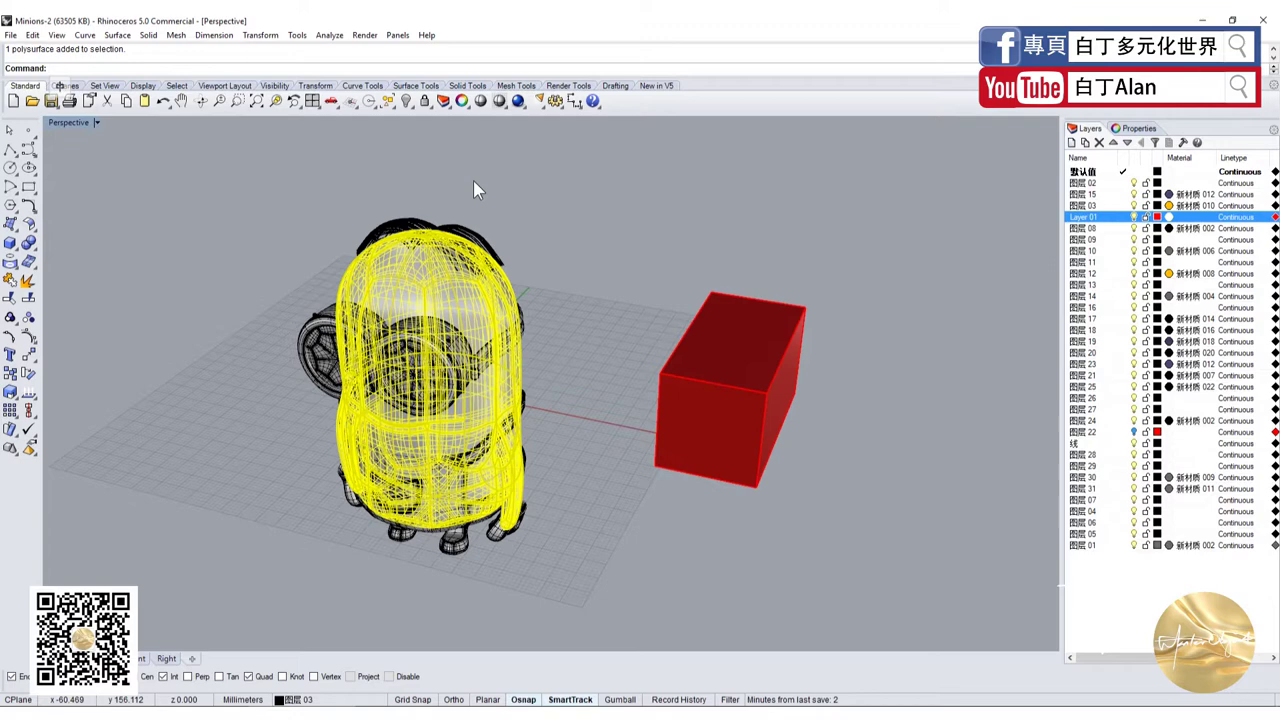
click(449, 106)
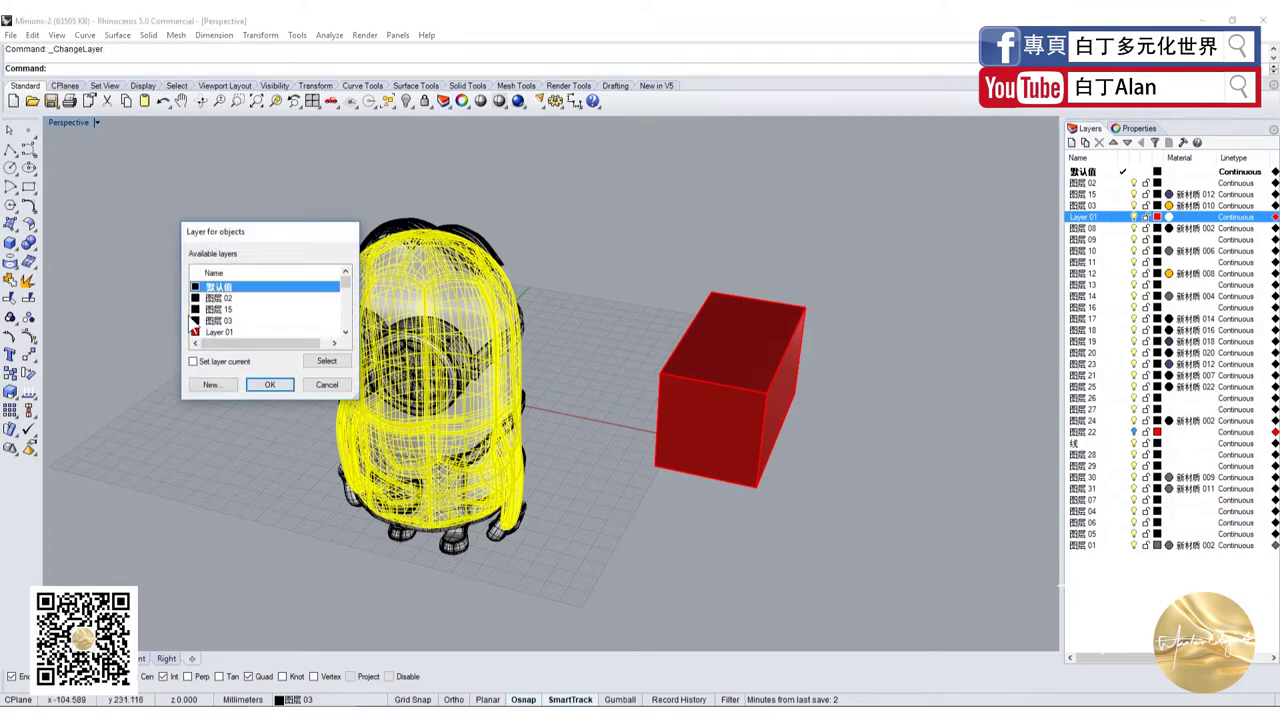
click(210, 332)
double_click(210, 332)
click(740, 390)
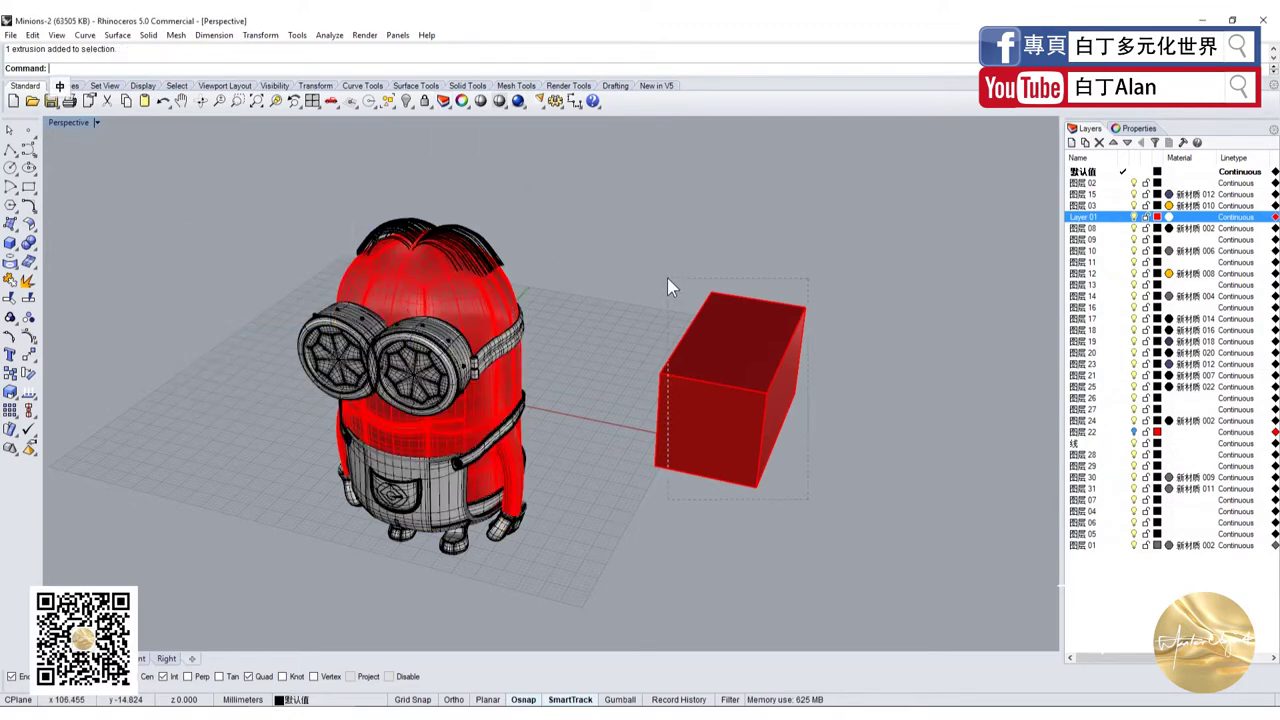
key(Delete)
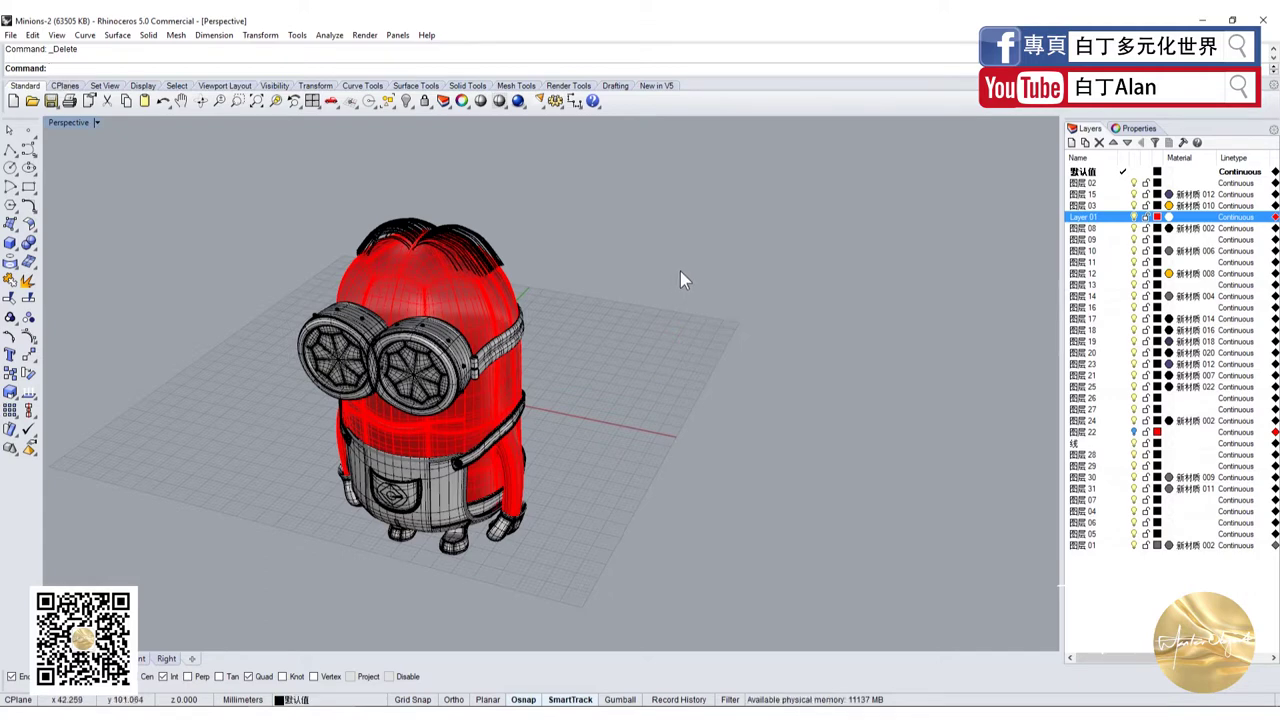
Step: Move the overalls pocket badge onto Layer 01, then clear the selection
click(505, 350)
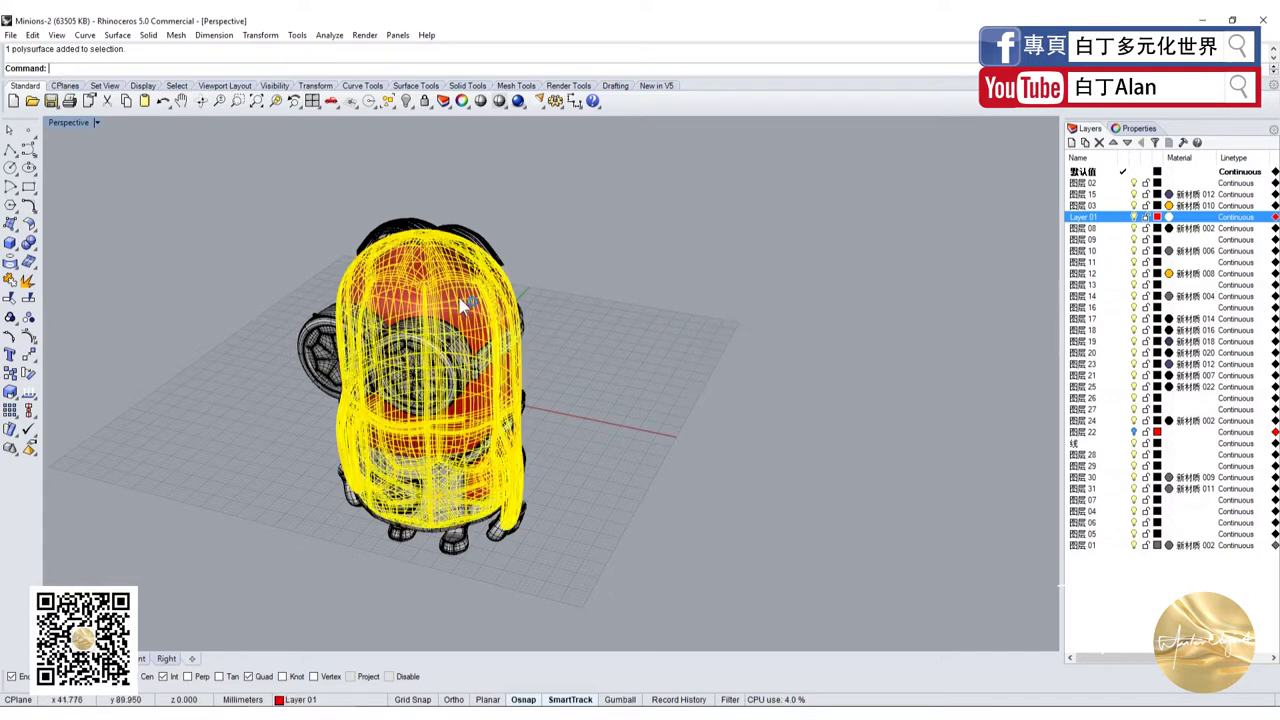
key(Escape)
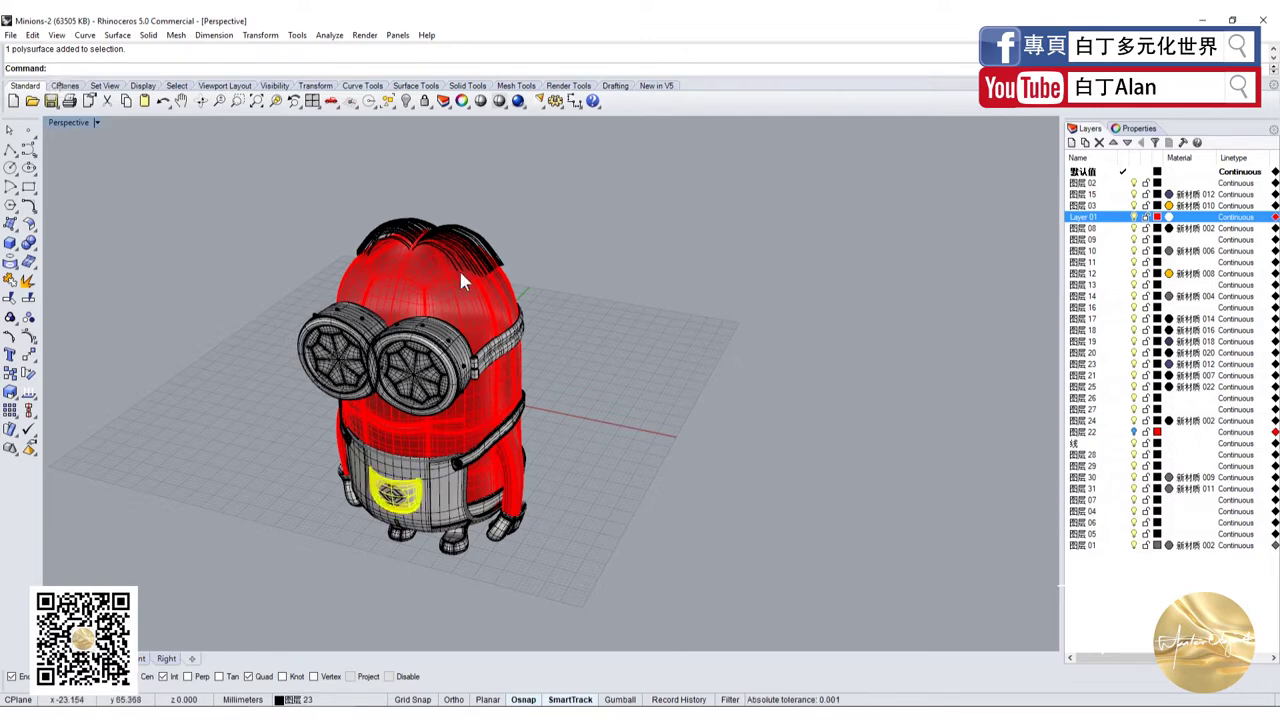
click(450, 111)
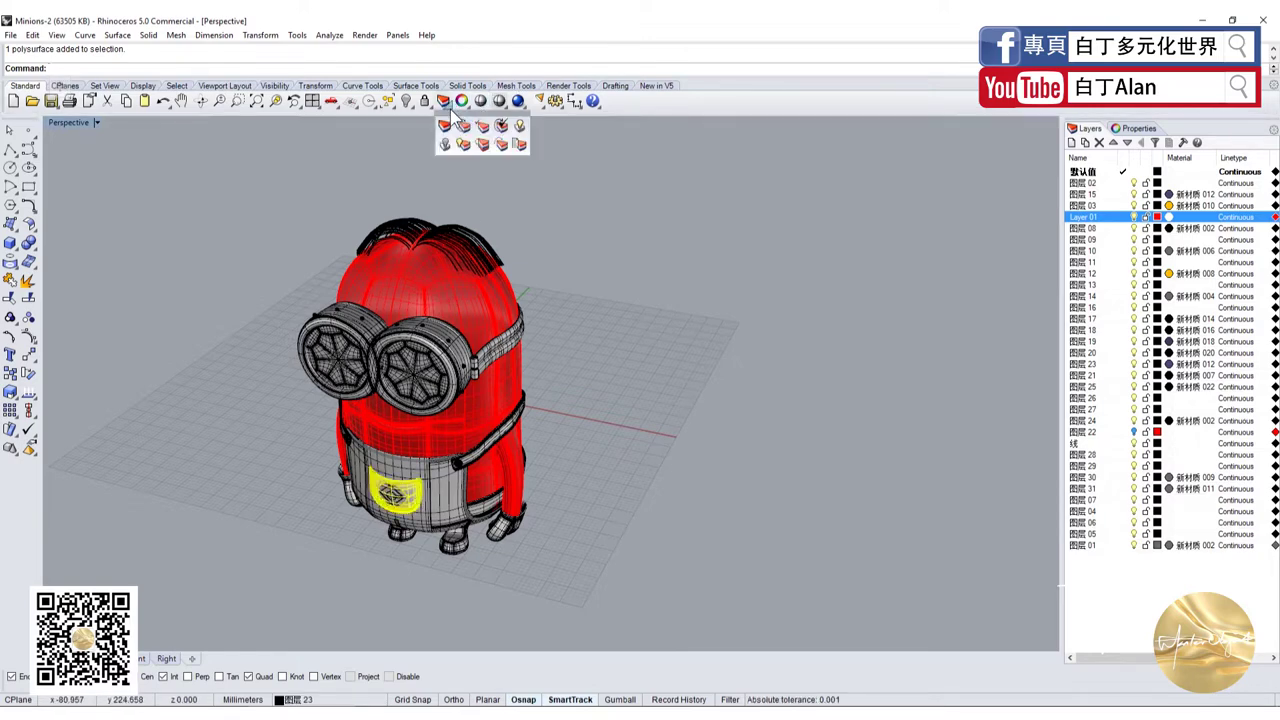
click(463, 126)
click(227, 329)
key(Return)
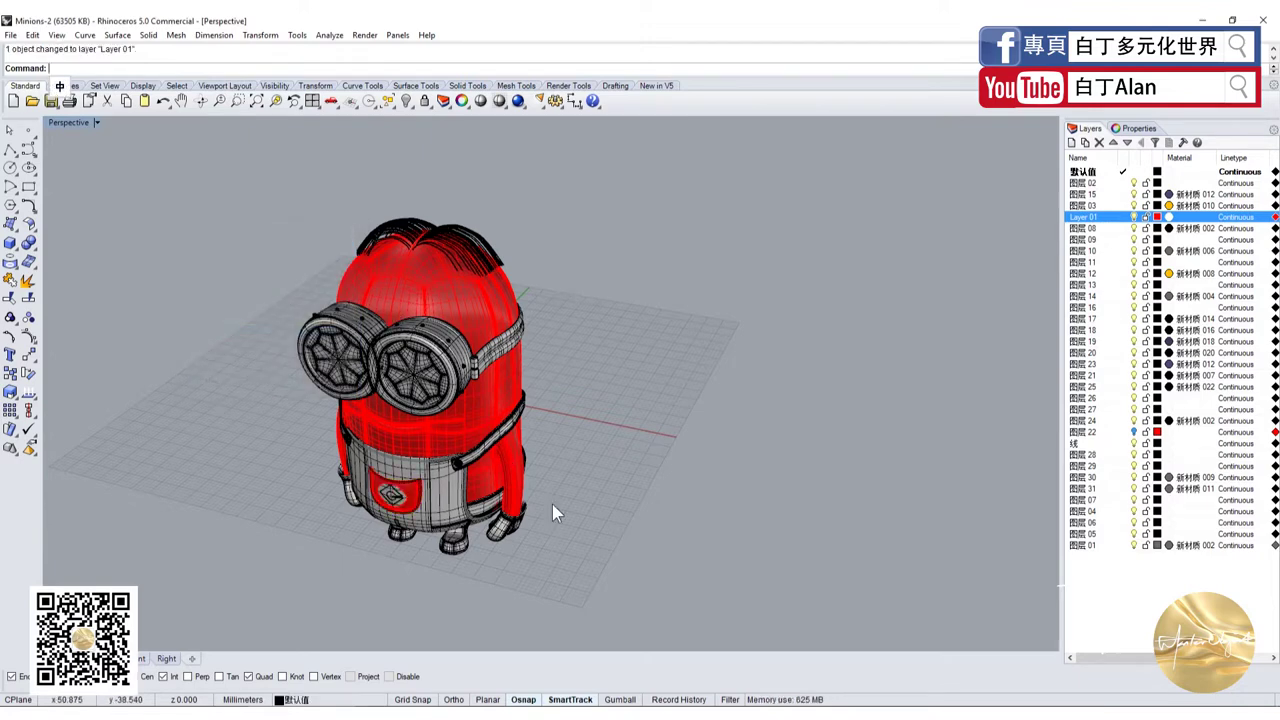
click(414, 502)
click(460, 535)
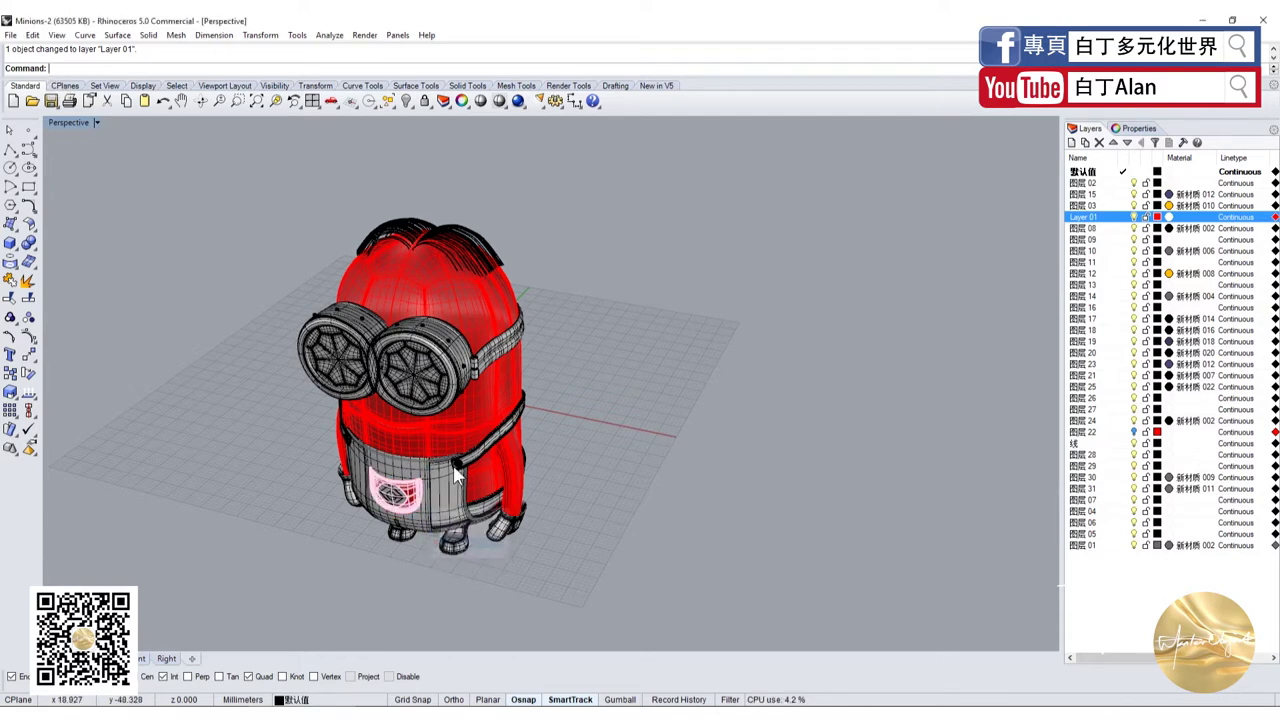
click(478, 408)
click(546, 416)
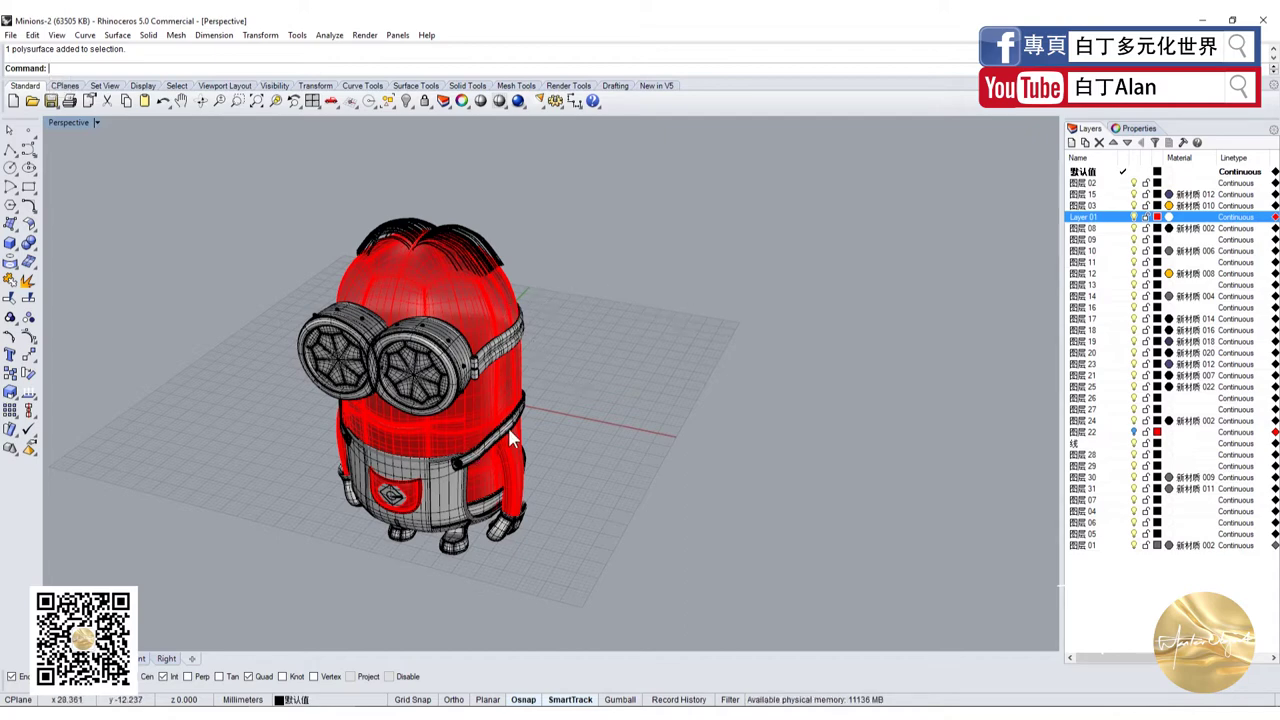
Step: Bring up the layers list and add several new layers
click(444, 101)
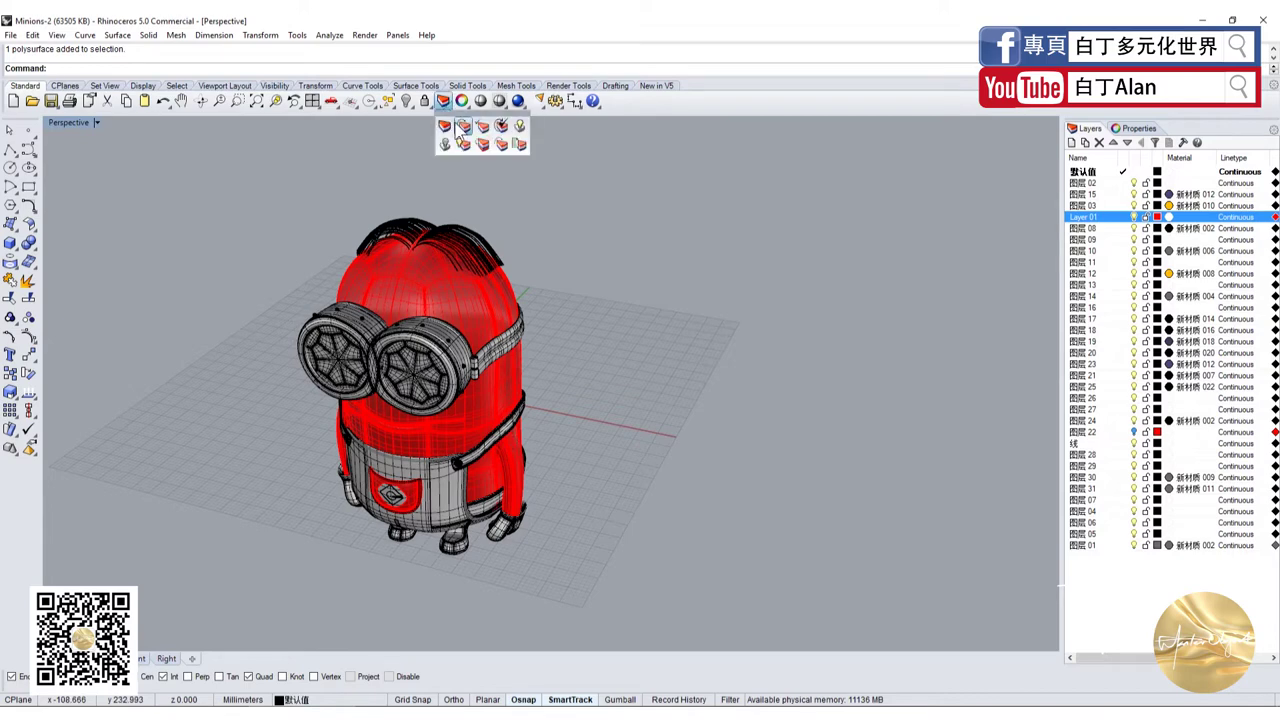
click(459, 124)
click(441, 106)
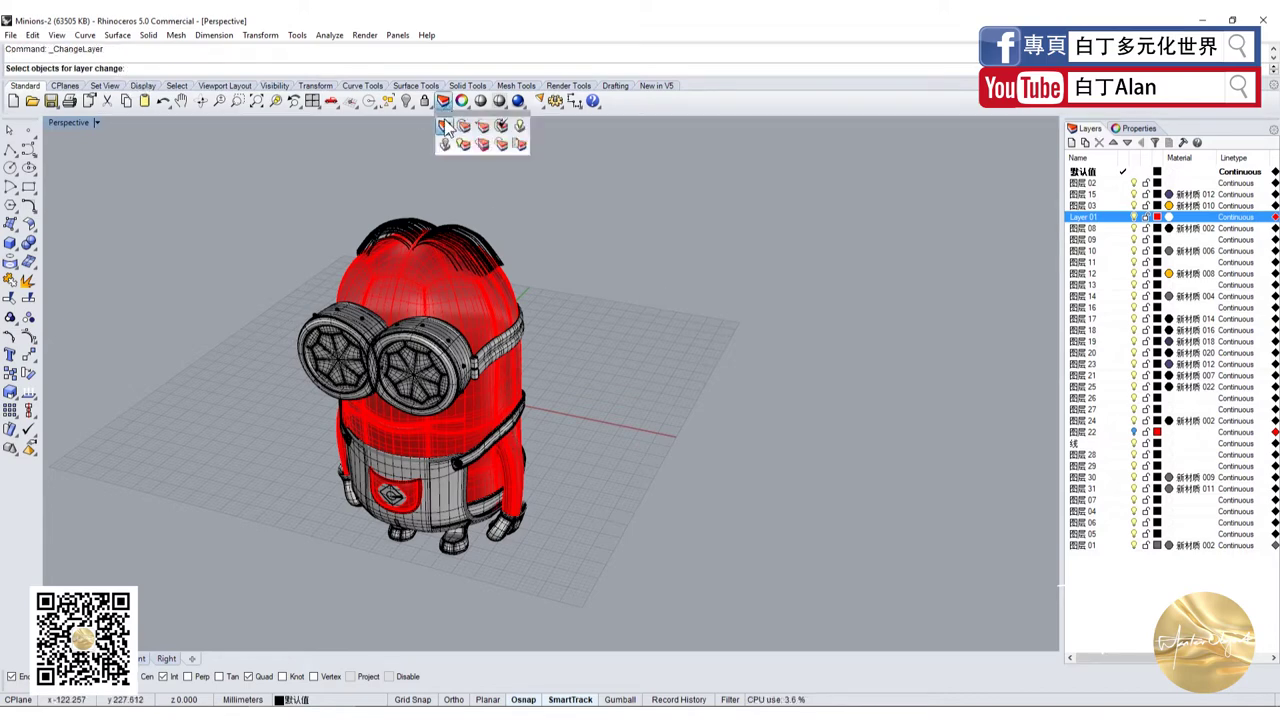
click(446, 126)
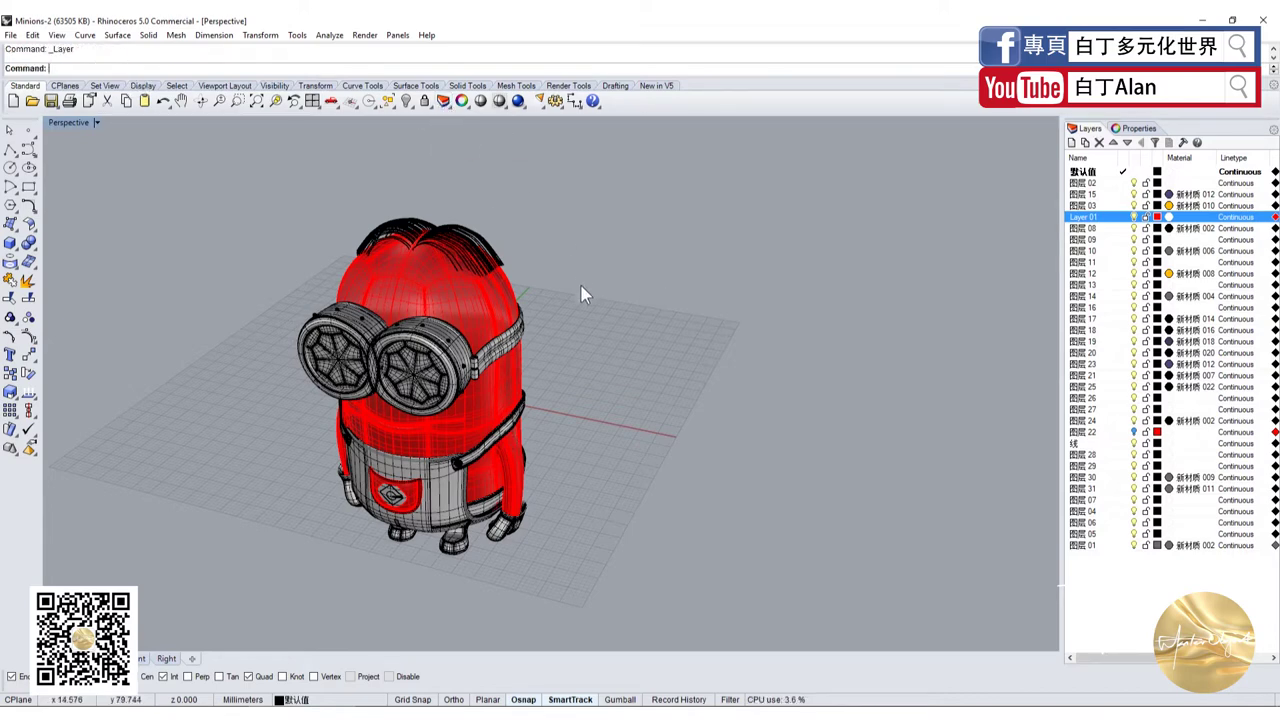
click(1071, 143)
click(1071, 143)
click(1071, 143)
click(1071, 143)
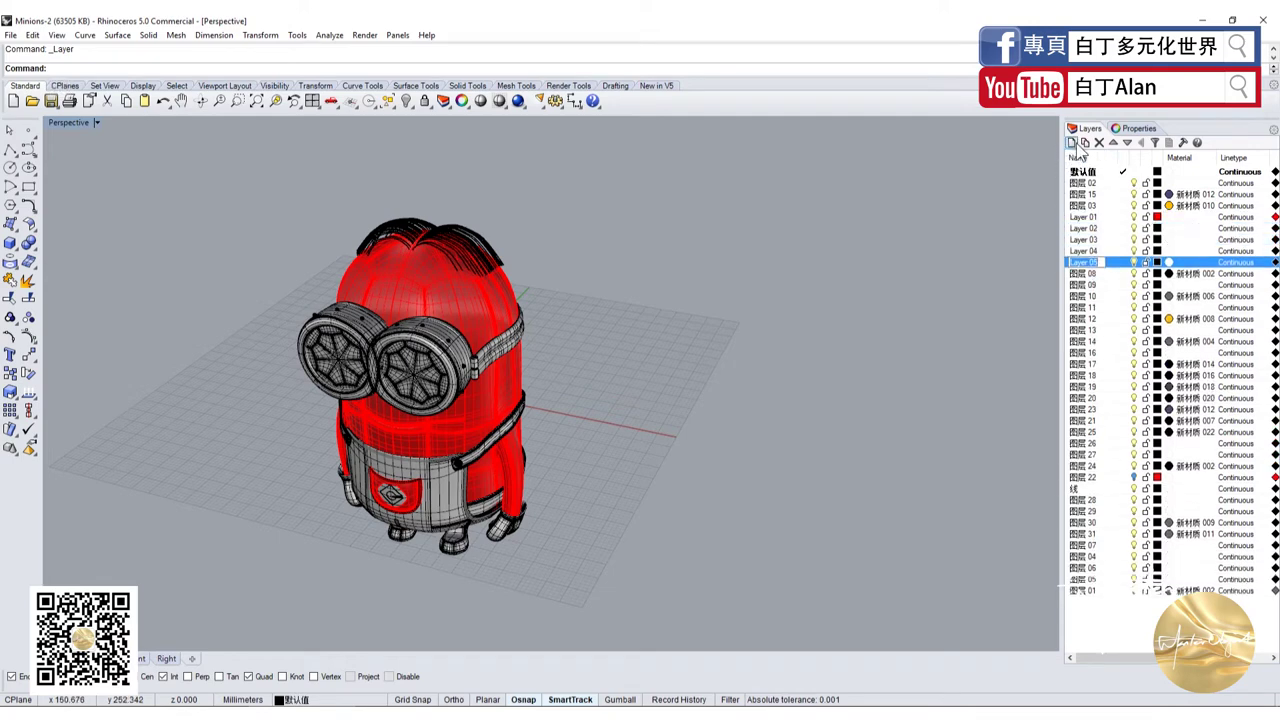
click(1071, 143)
click(1071, 143)
click(1092, 217)
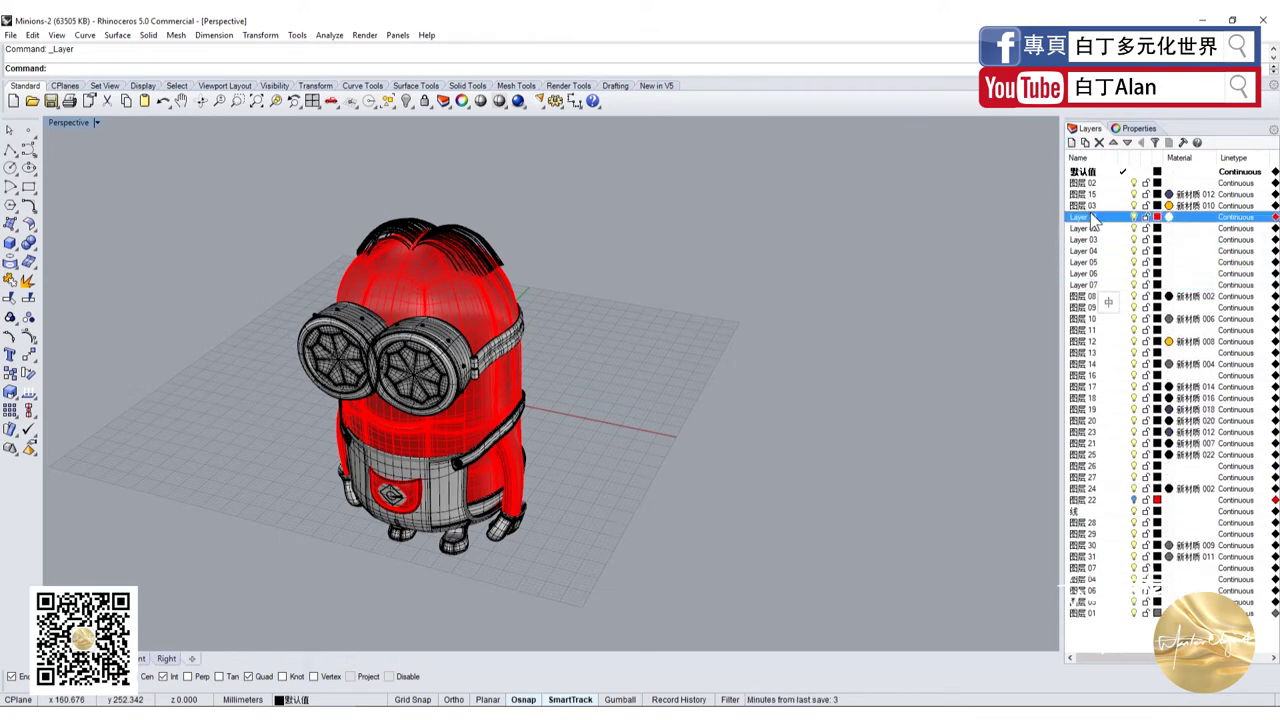
Step: Delete layers 图层 03 through Layer 07, answering the objects-on-layer prompt
shift+click(1084, 285)
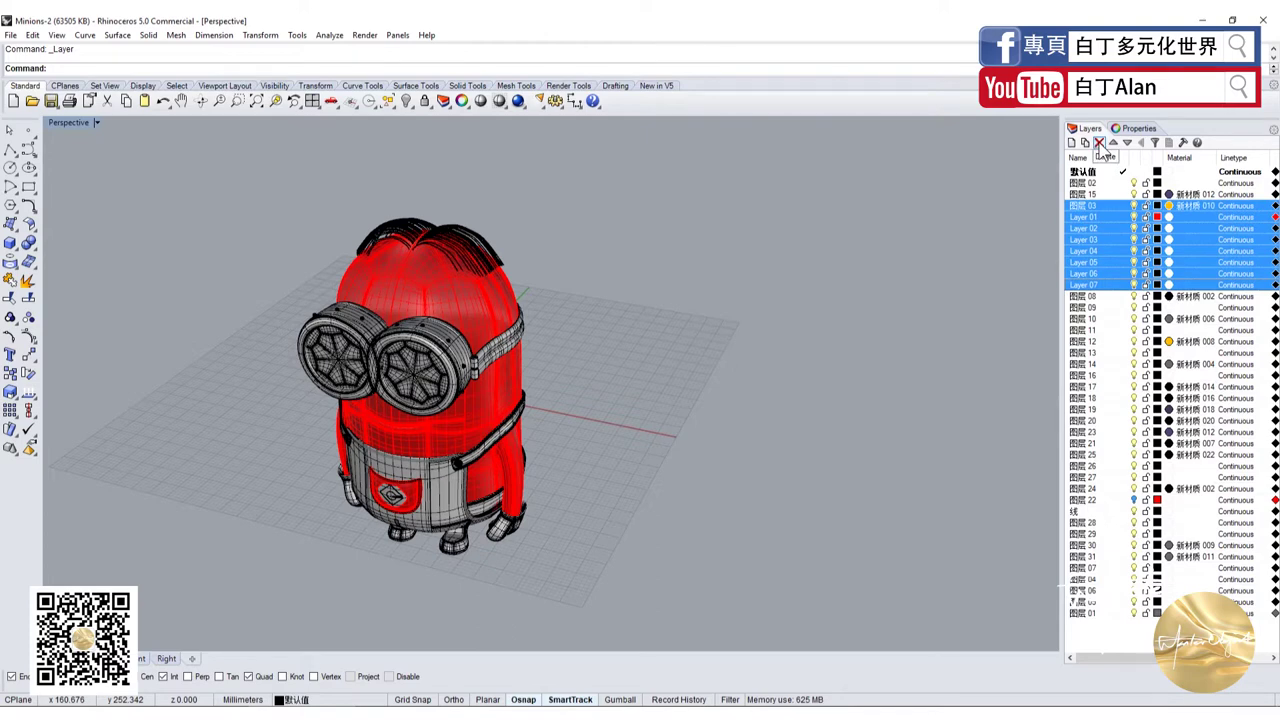
click(1099, 143)
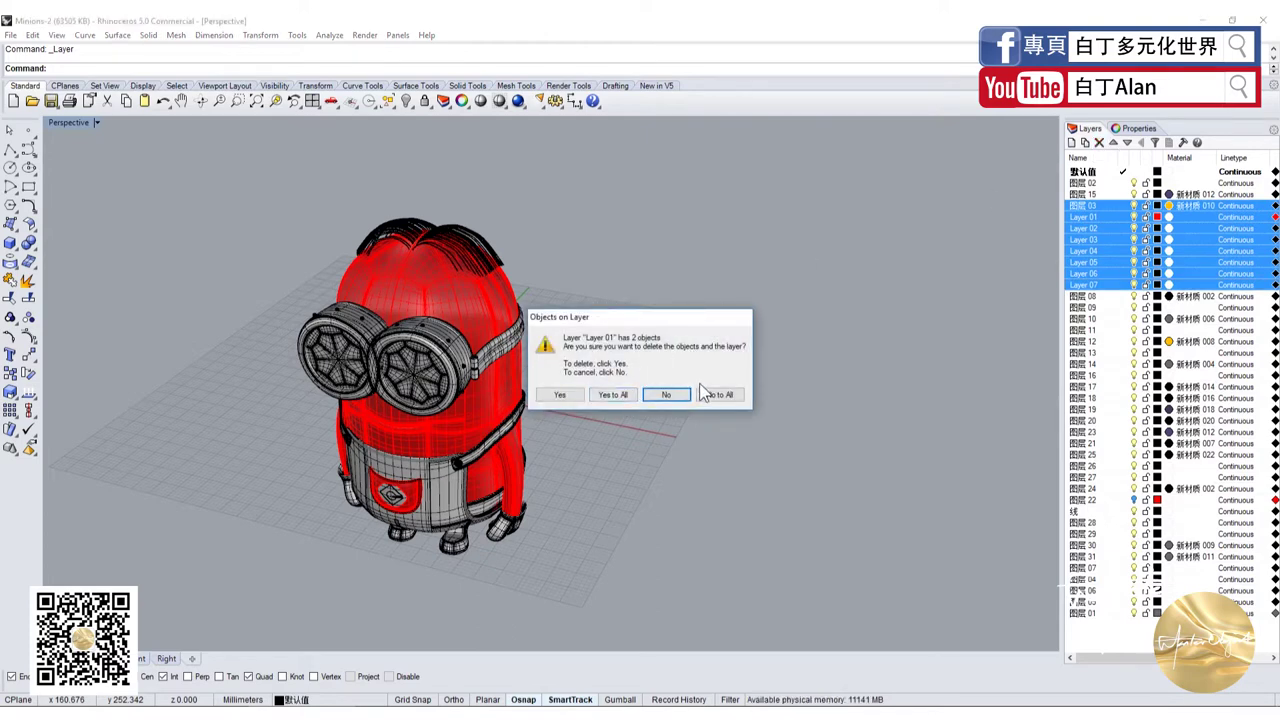
click(702, 397)
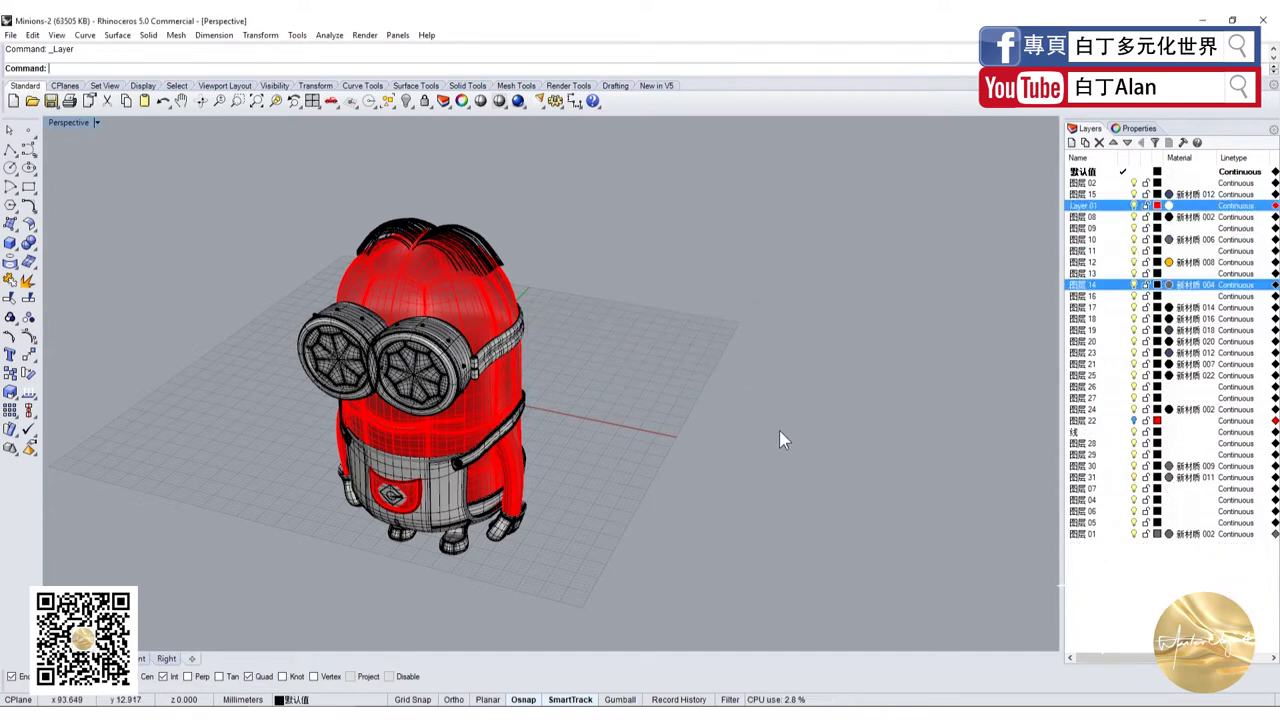
Step: Undo the layer deletion and the newly added layers
key(ctrl+z)
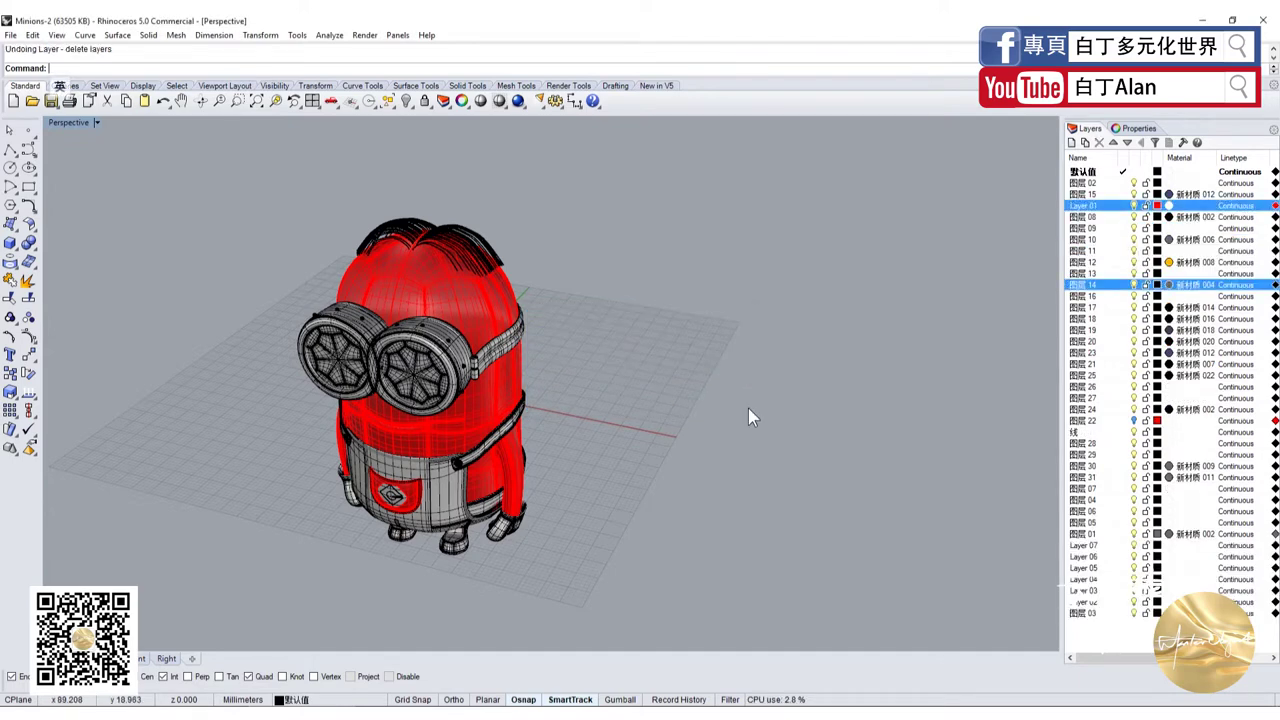
click(12, 131)
click(1195, 273)
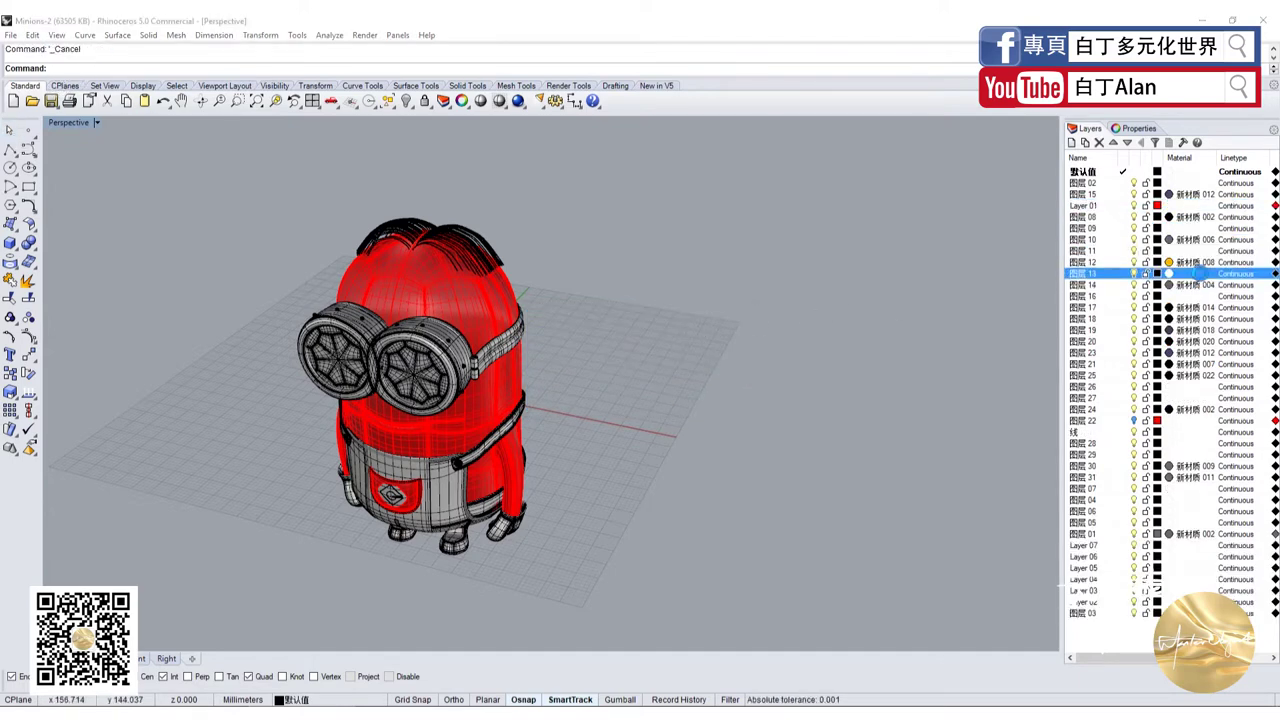
click(1085, 500)
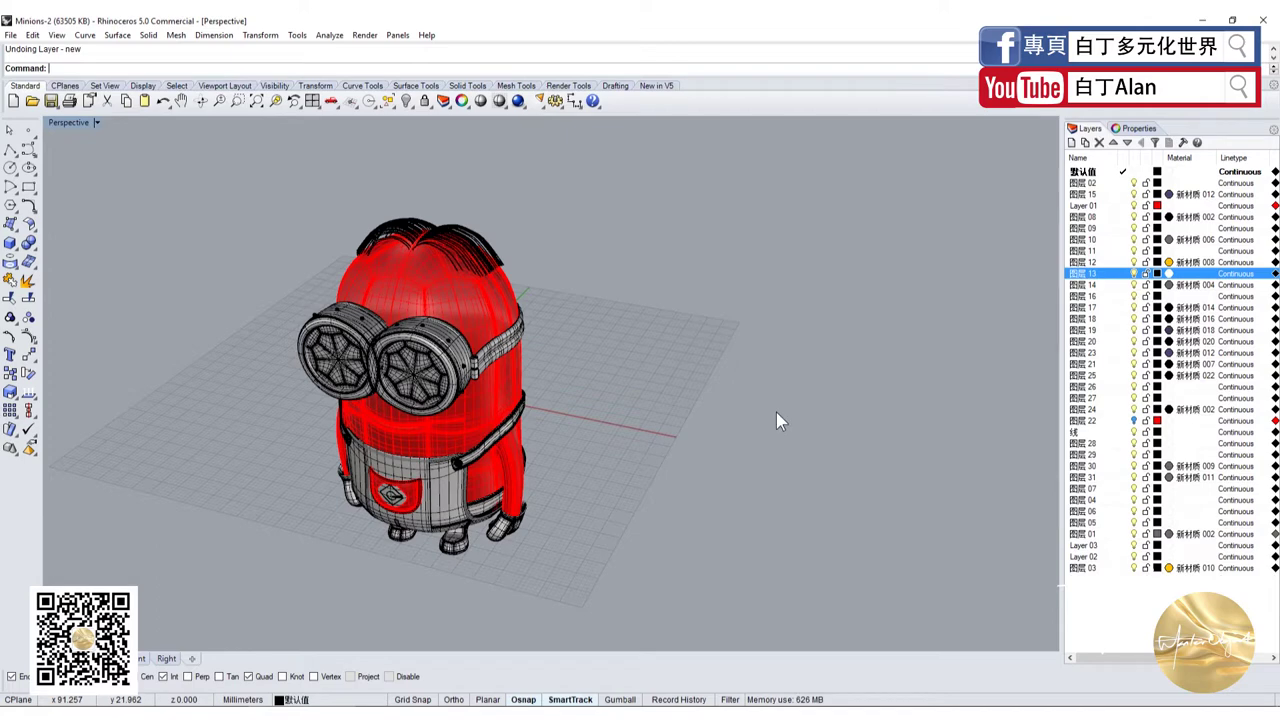
Step: Undo the Minion's move onto the red layer and delete the stray box again
key(ctrl+z)
key(ctrl+z)
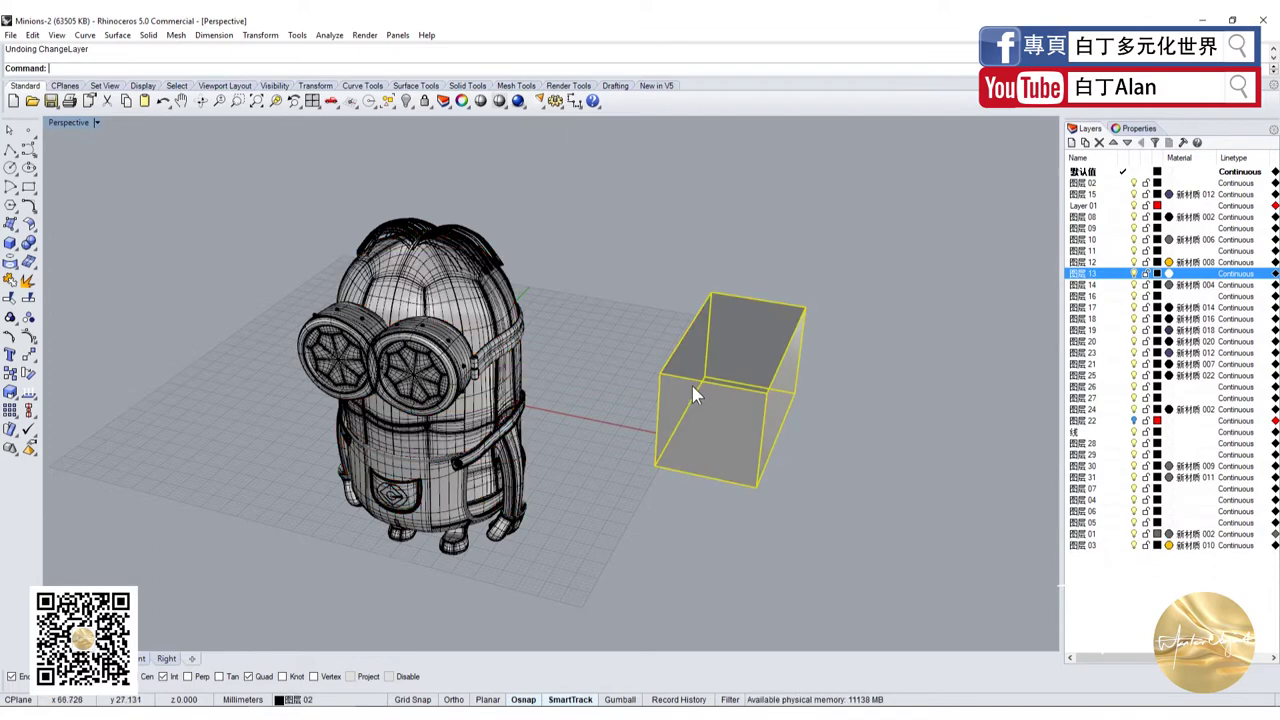
key(Delete)
key(ctrl+z)
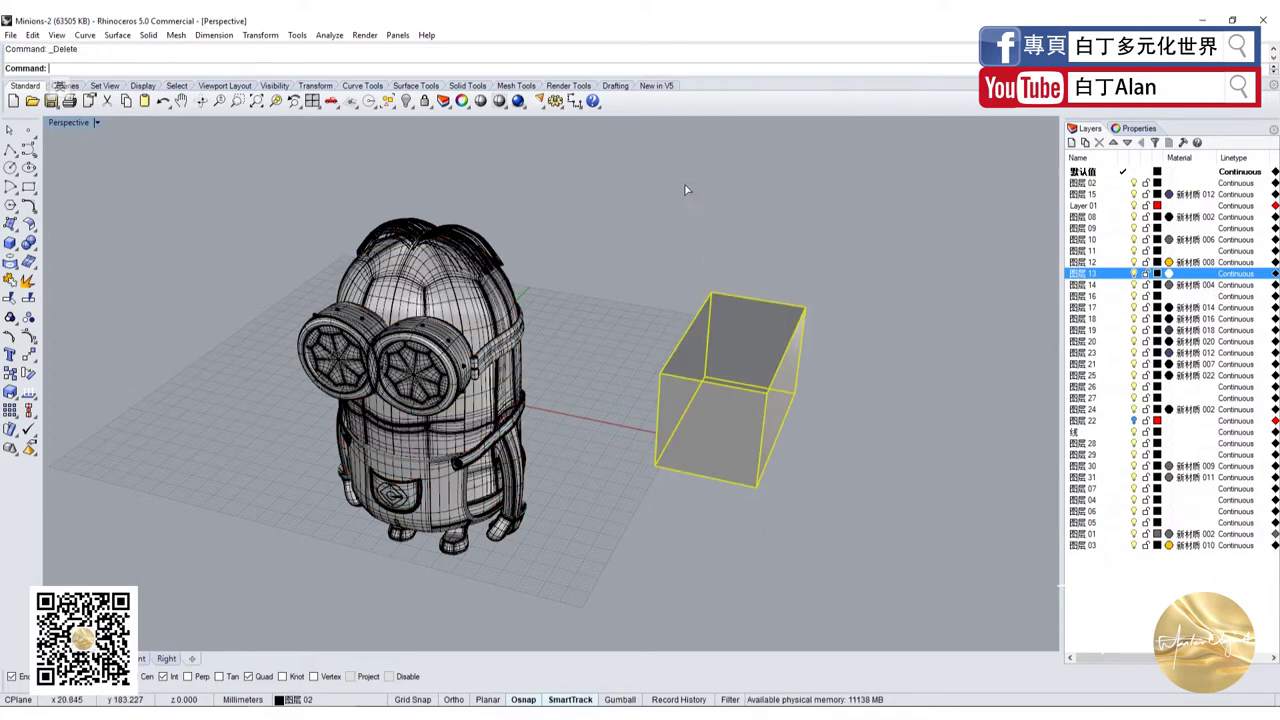
key(Delete)
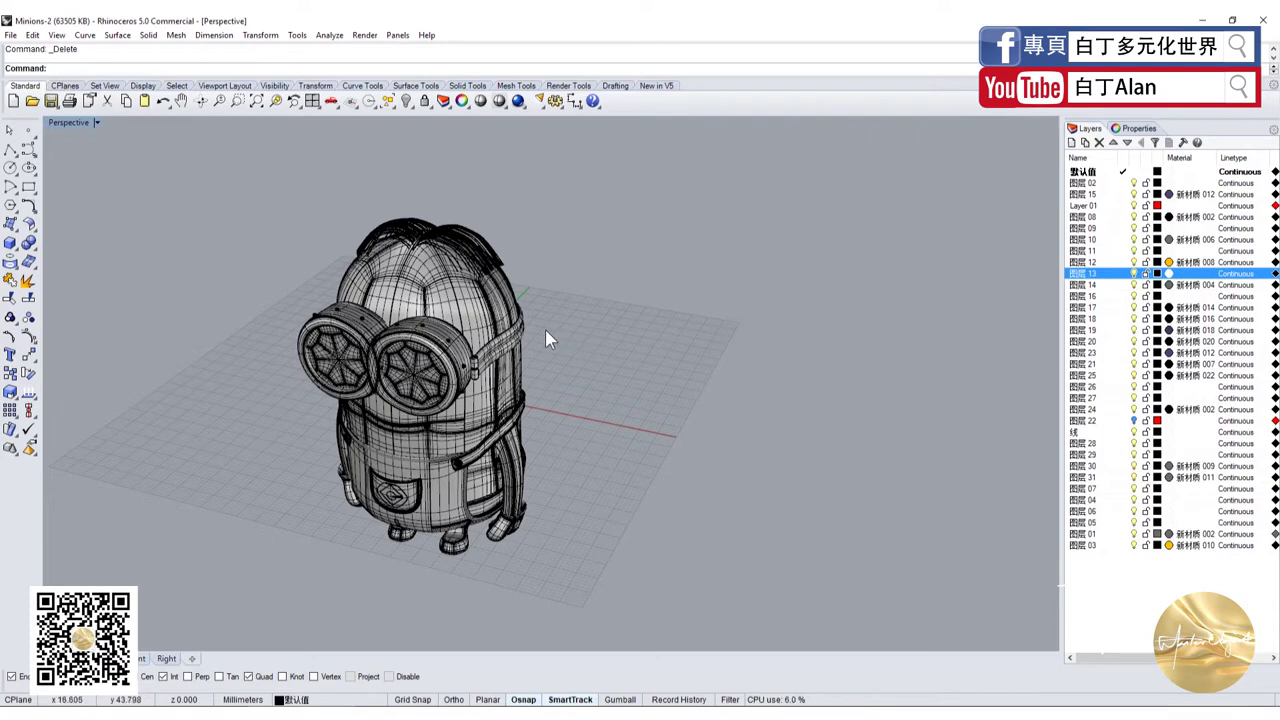
click(497, 318)
click(645, 275)
key(shift)
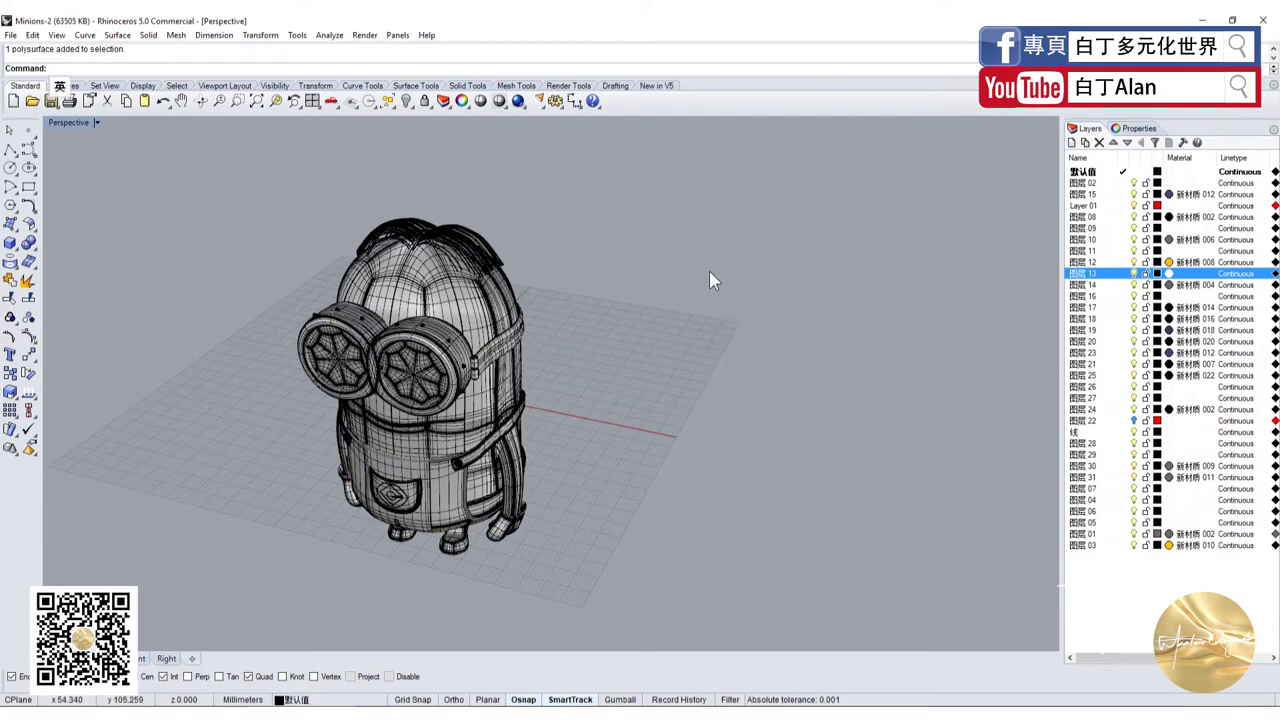
Step: Delete Layer 01 from the layer list, confirming the warning
click(1122, 205)
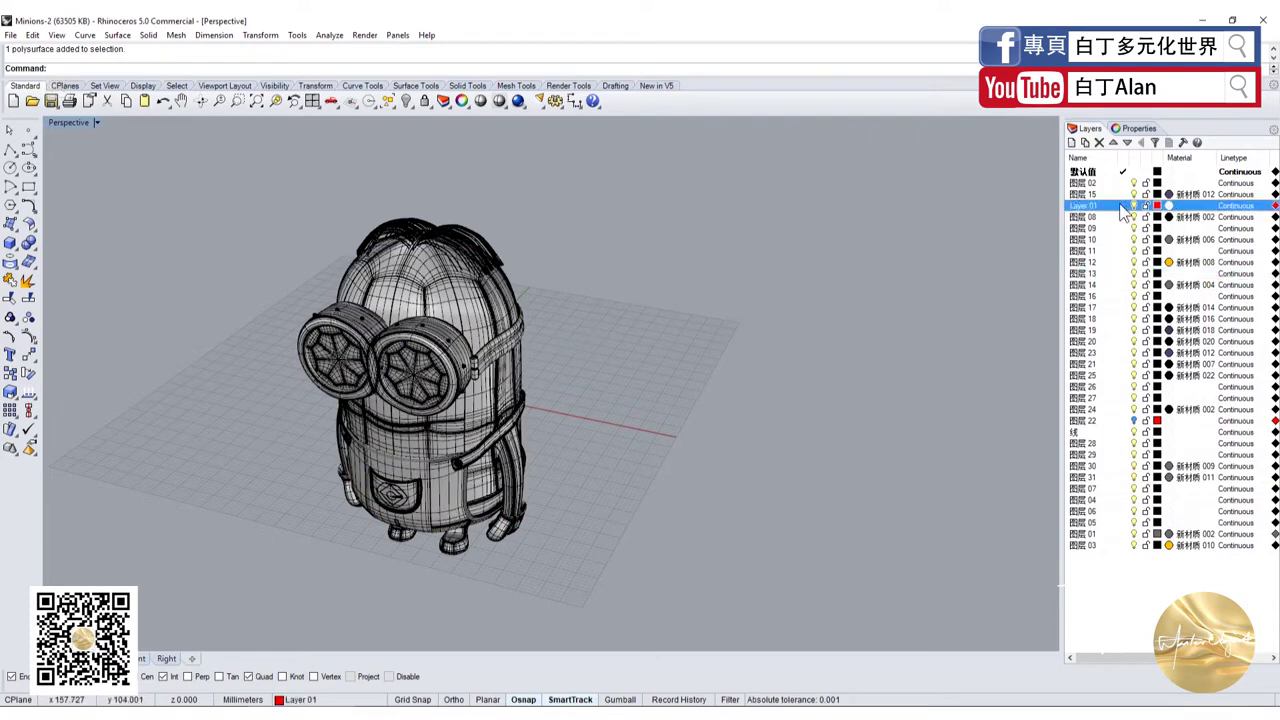
click(1099, 142)
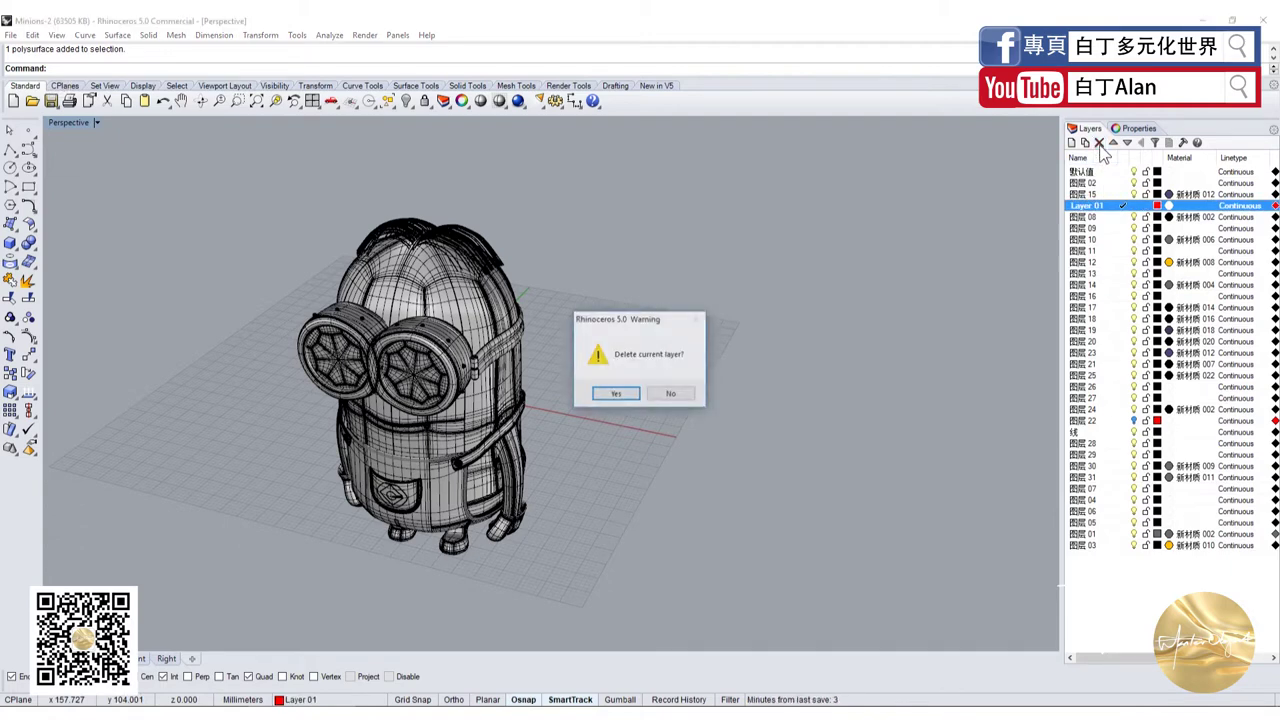
click(616, 392)
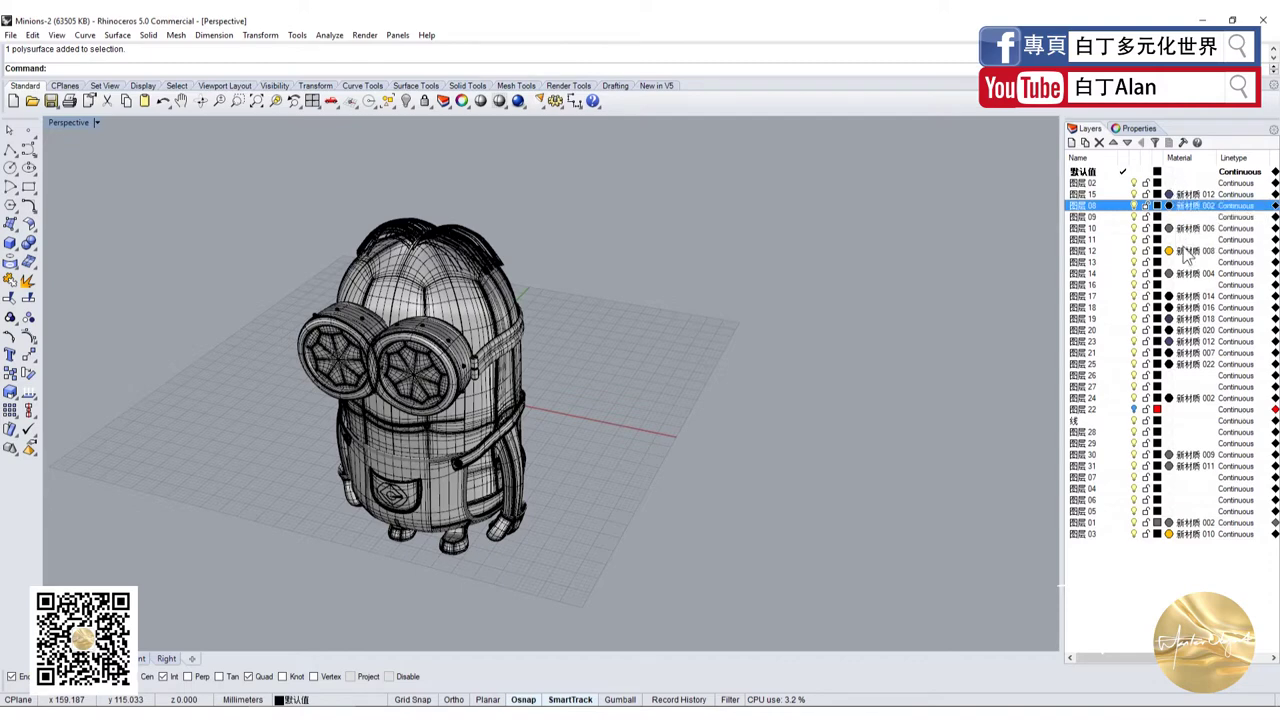
Step: Give layer 图层 02 a red layer material and bring up the Perspective display-mode list
click(1133, 411)
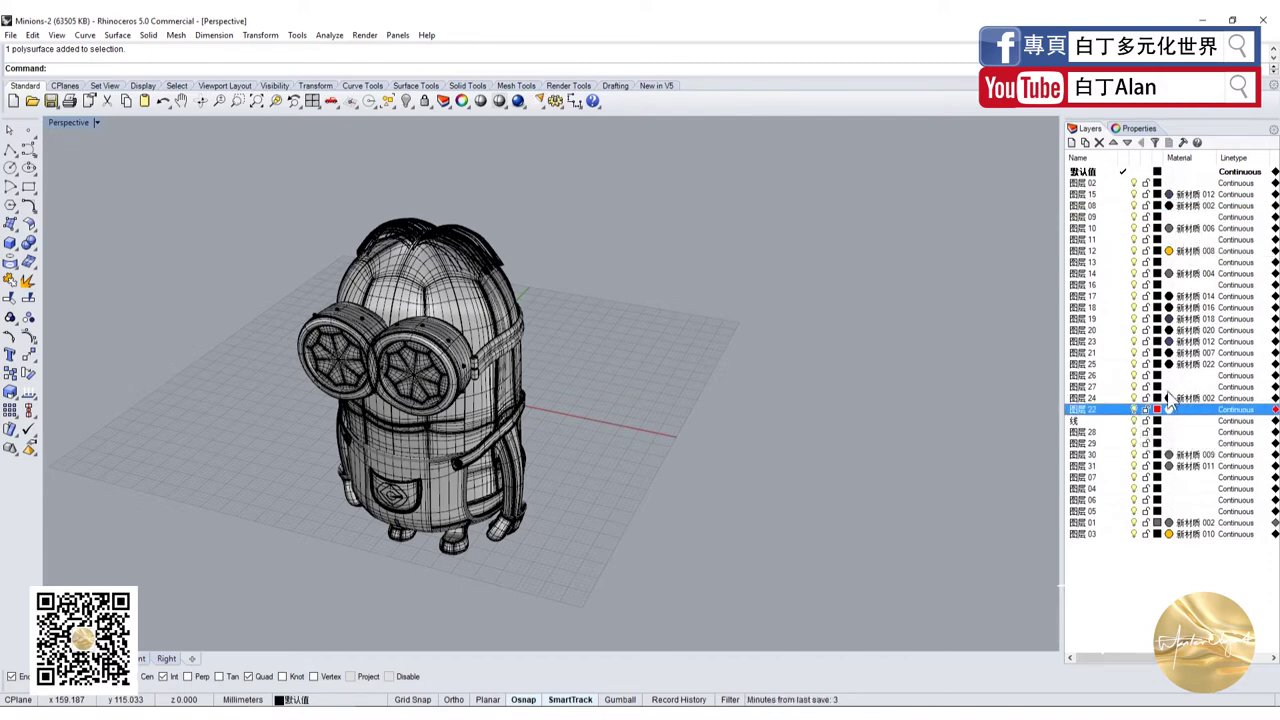
click(1184, 184)
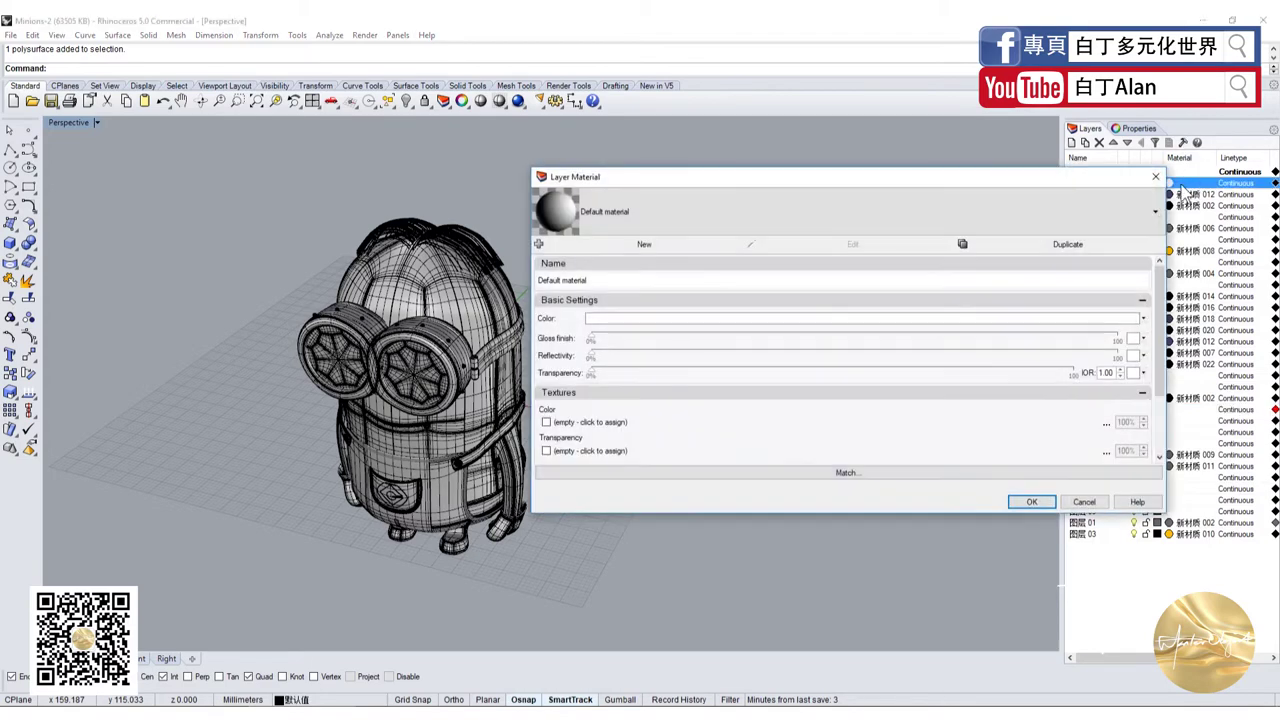
click(718, 318)
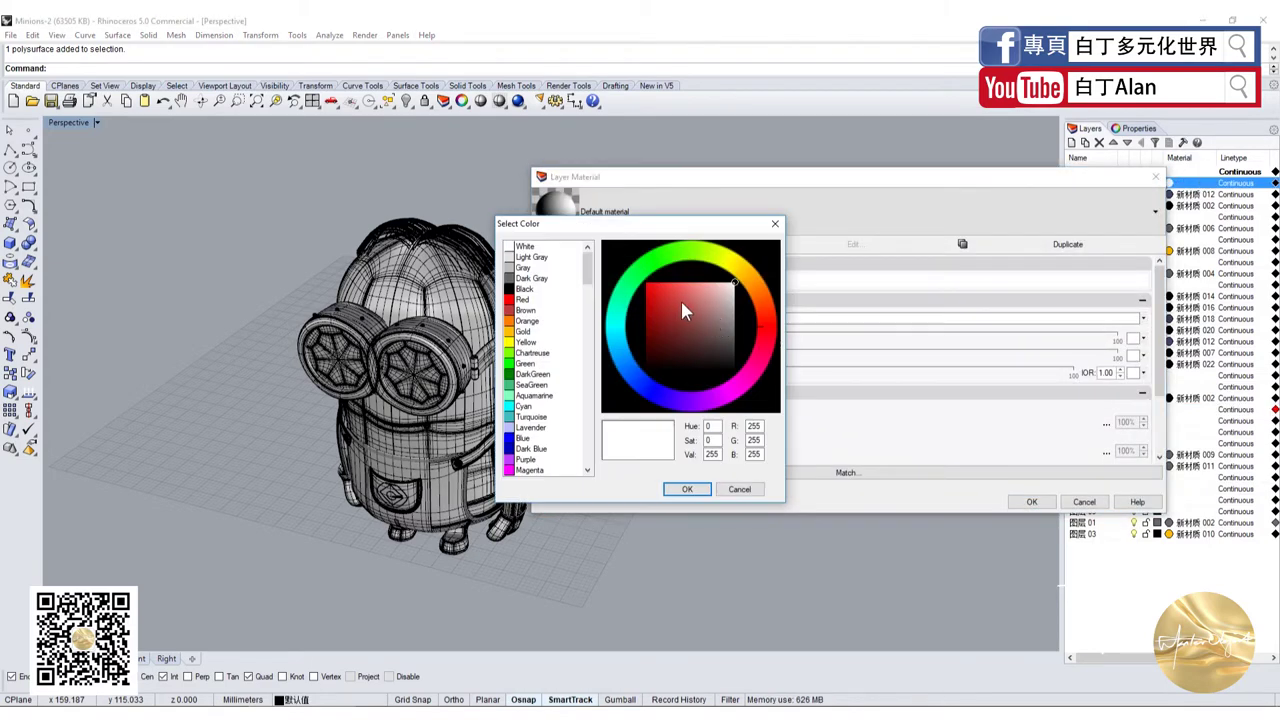
drag(683, 312, 646, 283)
click(687, 489)
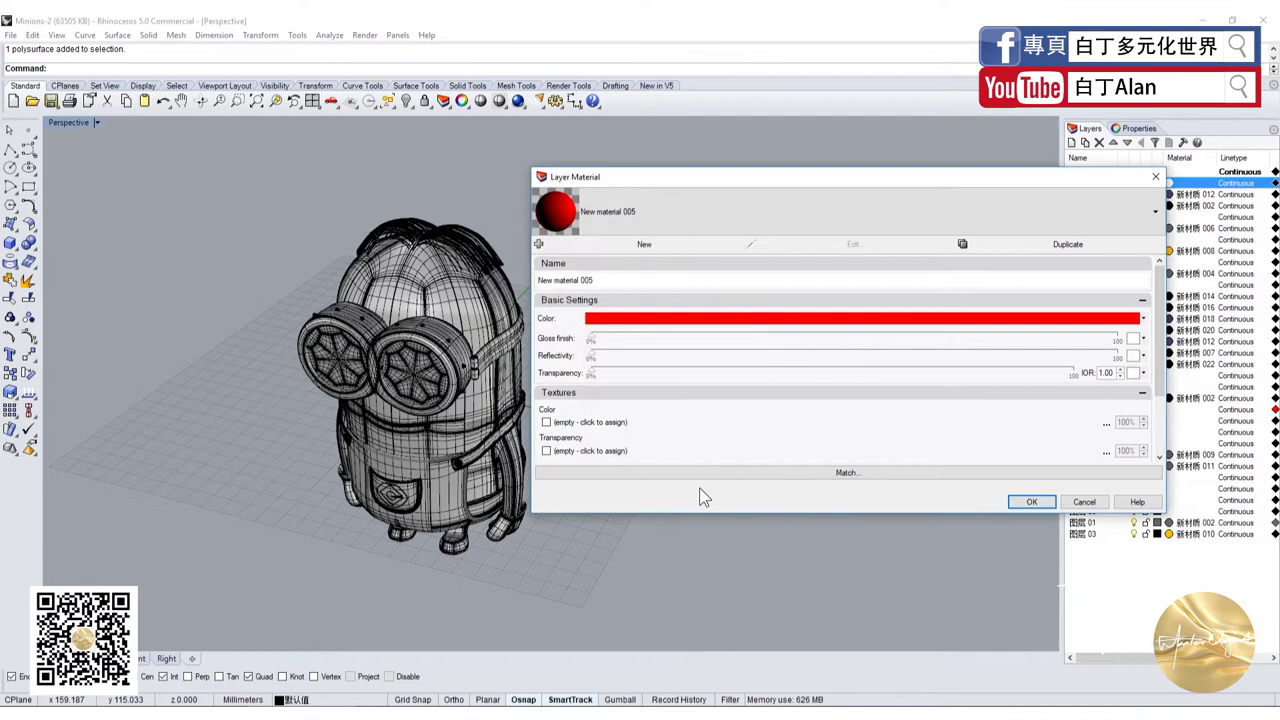
click(1091, 502)
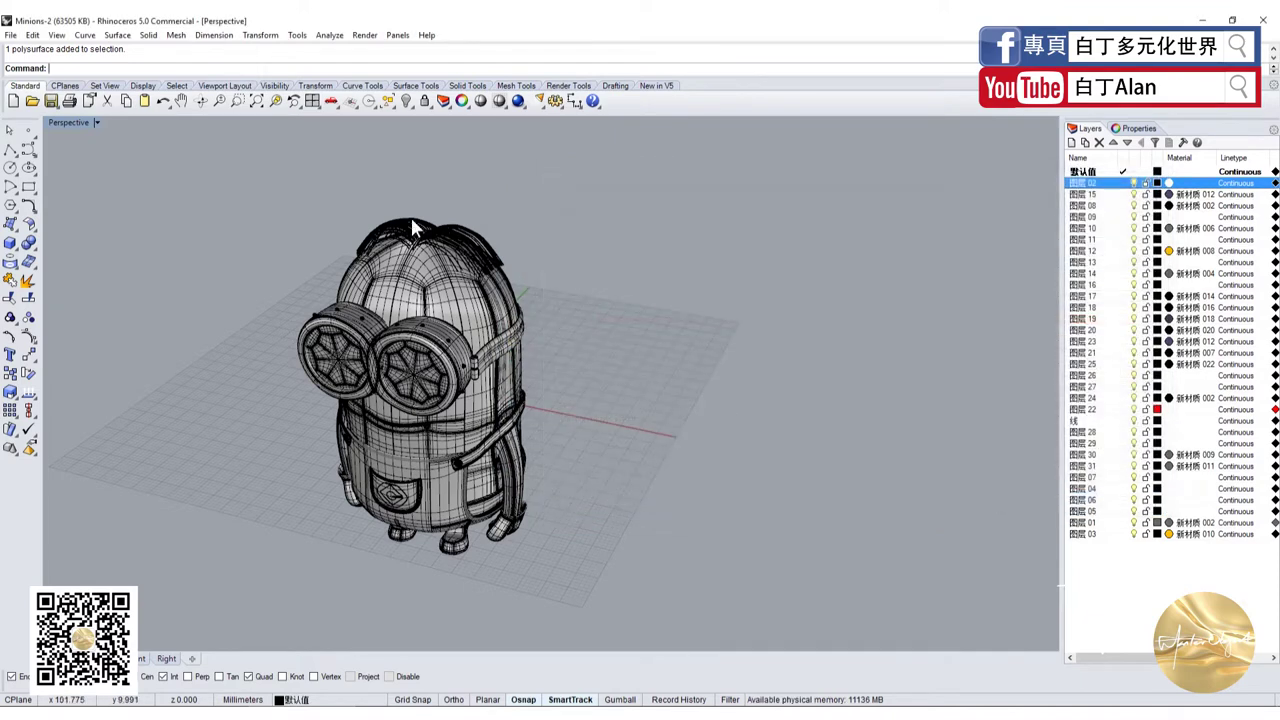
click(78, 121)
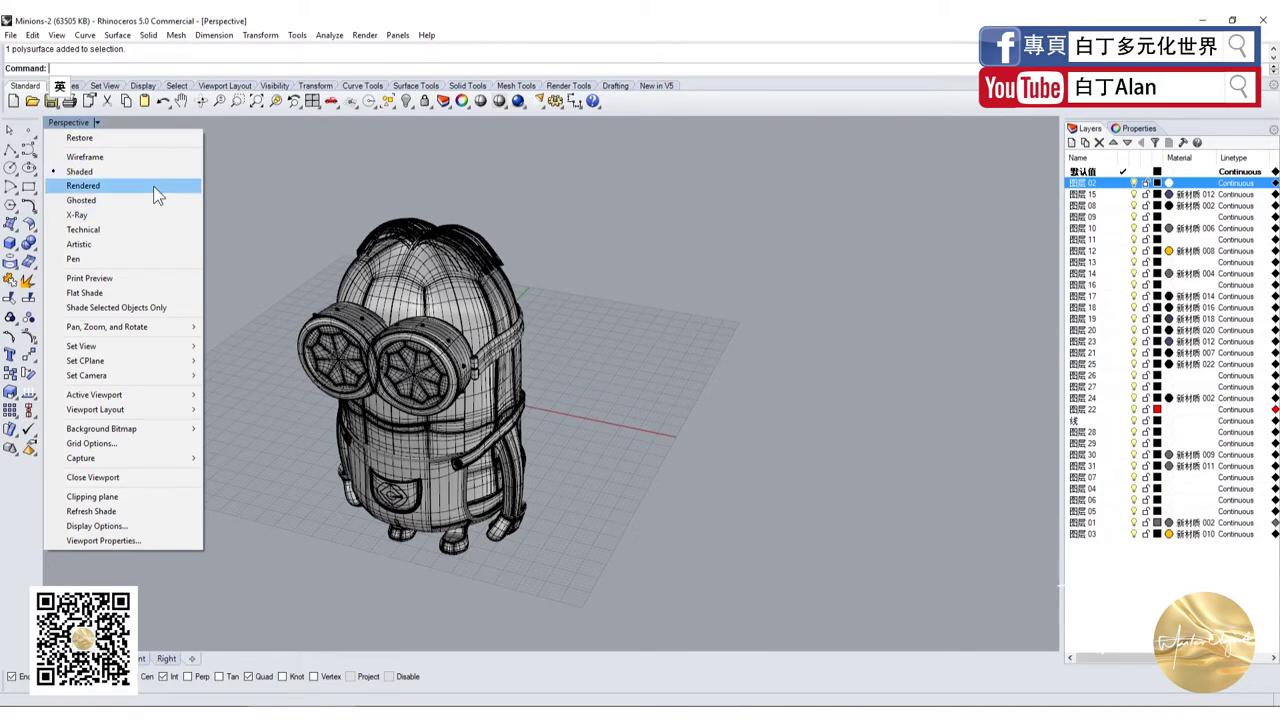
Step: Set Perspective to Rendered display and orbit to a front view of the Minion
click(83, 186)
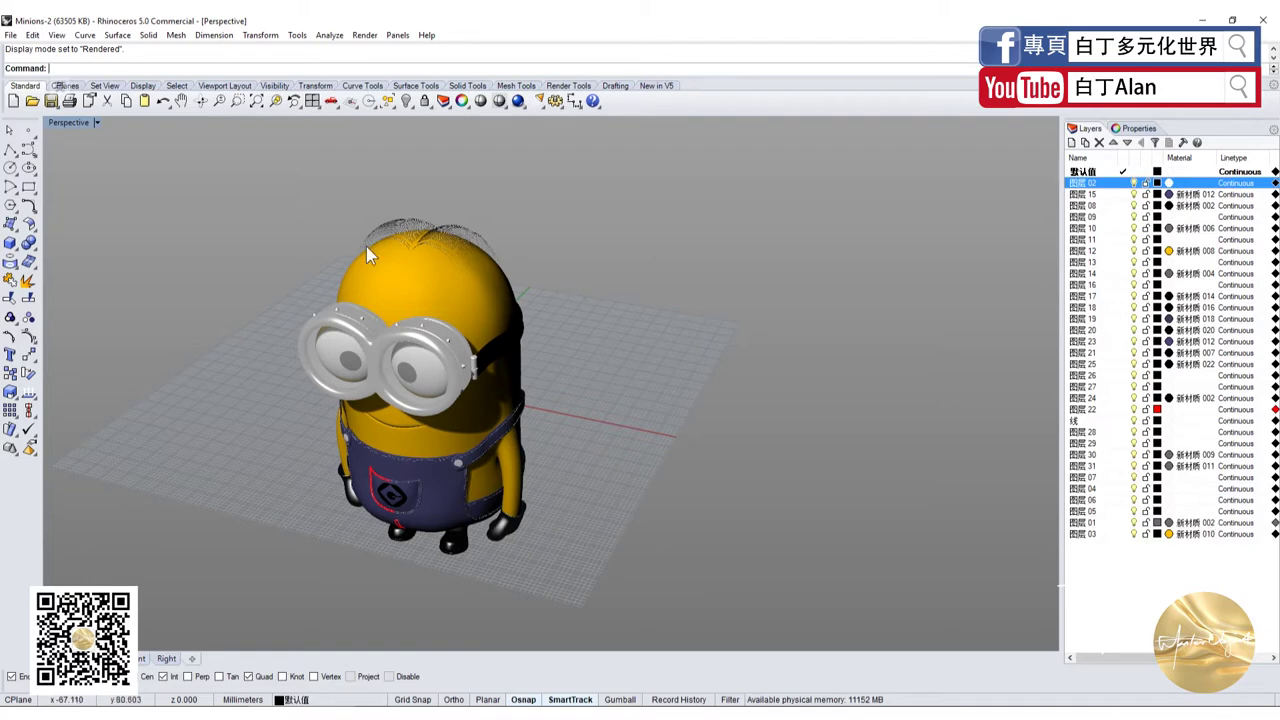
right_drag(612, 322, 620, 257)
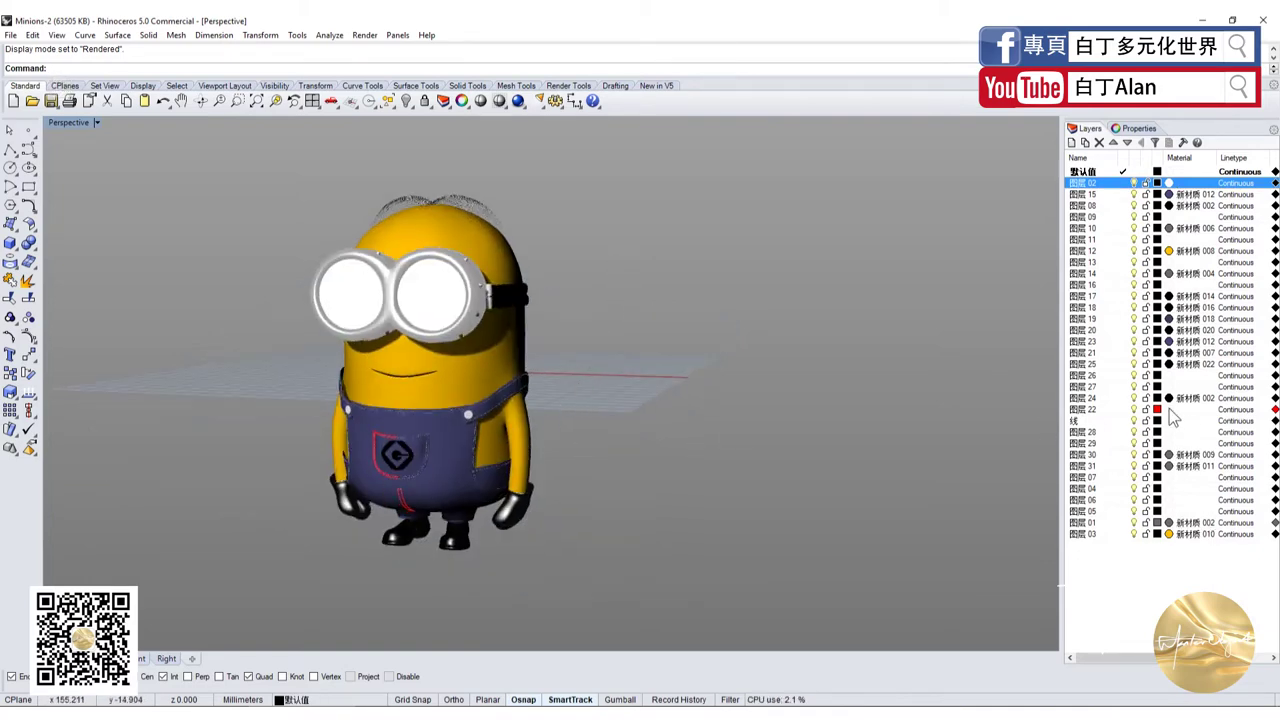
Step: Change layer 图层 22's colour to black
click(1157, 409)
click(509, 307)
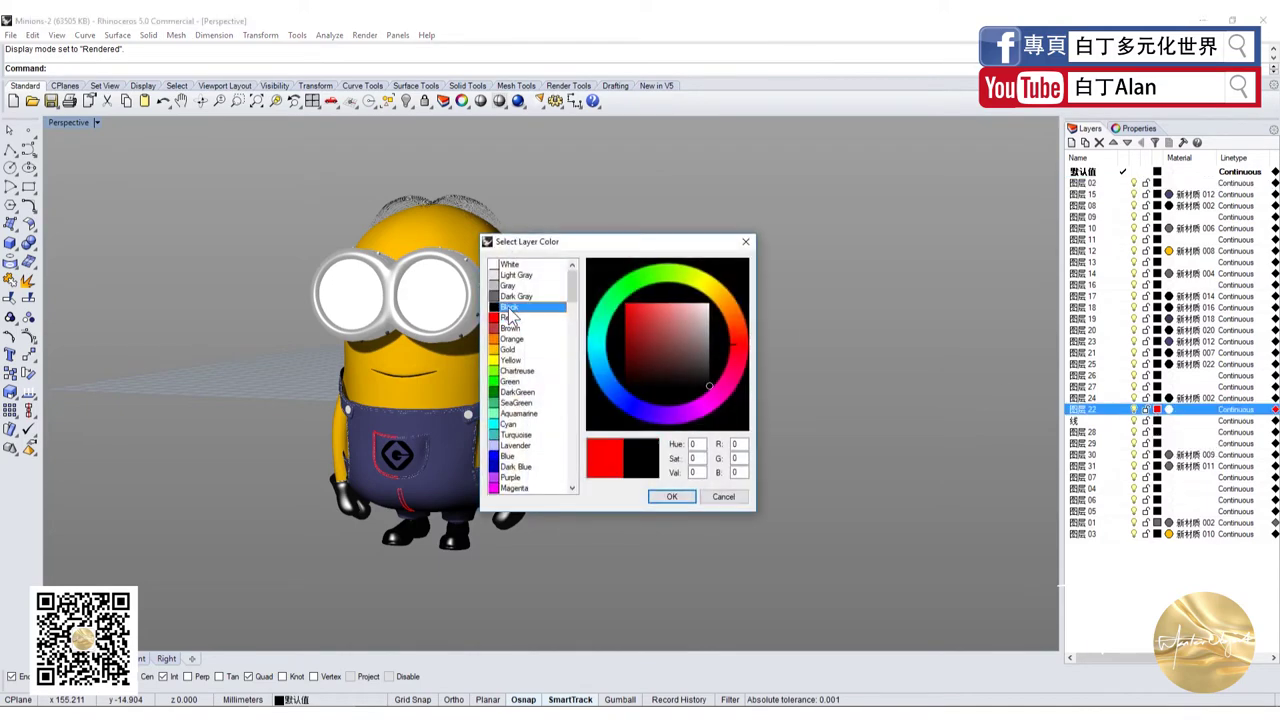
click(655, 500)
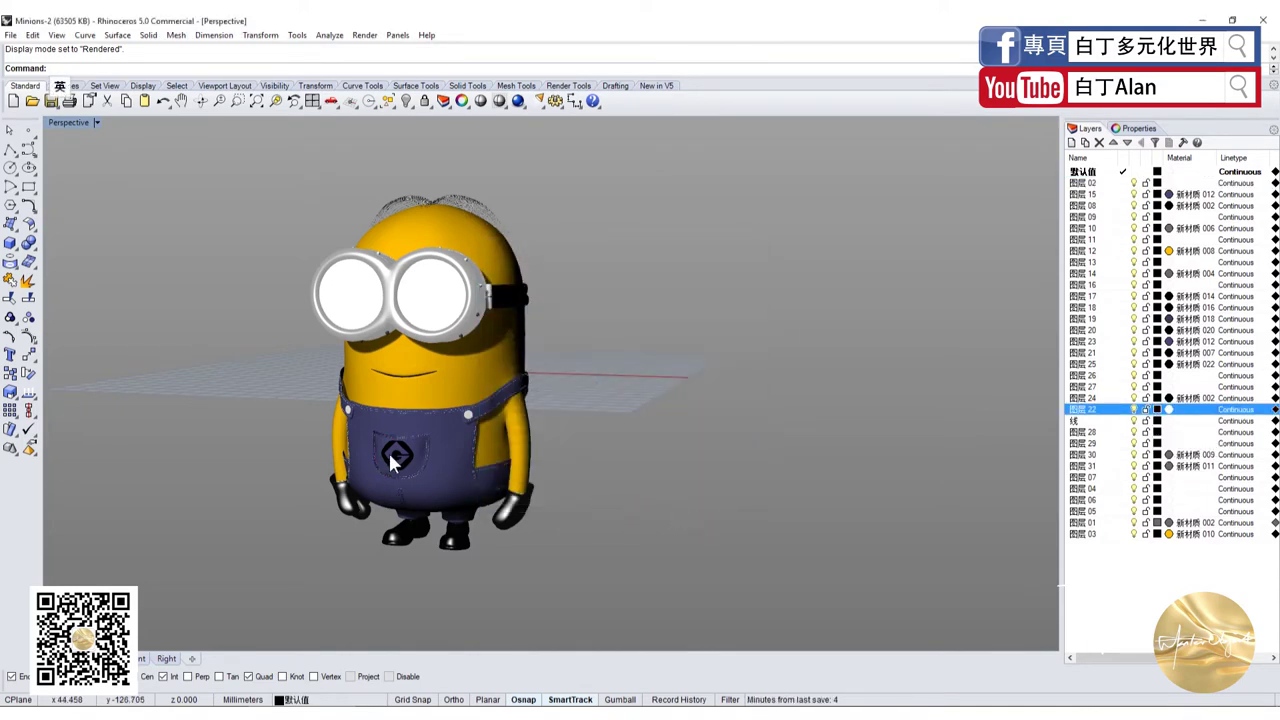
Step: Zoom in on the rendered Minion's details, then orbit to frame the whole figure from above
scroll(390, 460, up, 3)
scroll(390, 458, up, 2)
scroll(389, 452, up, 2)
scroll(388, 382, down, 3)
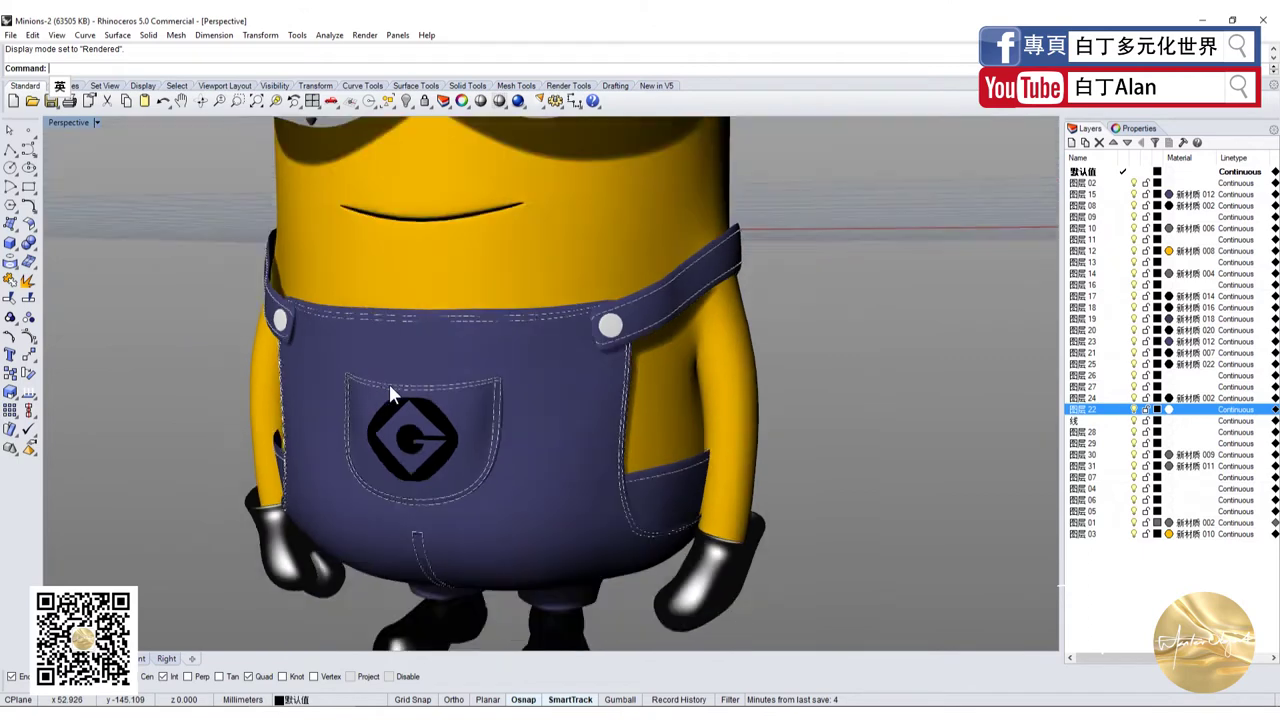
scroll(388, 382, down, 3)
scroll(390, 378, down, 2)
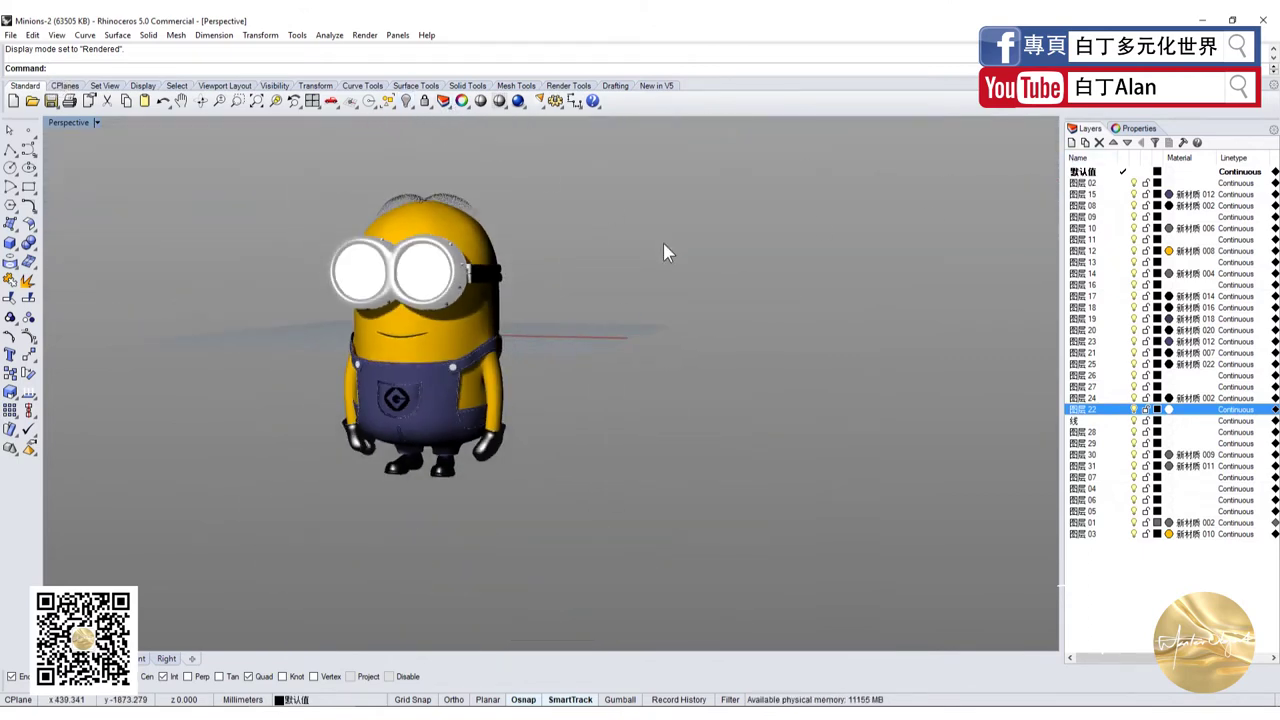
right_drag(663, 243, 650, 330)
scroll(367, 236, up, 2)
scroll(367, 236, up, 2)
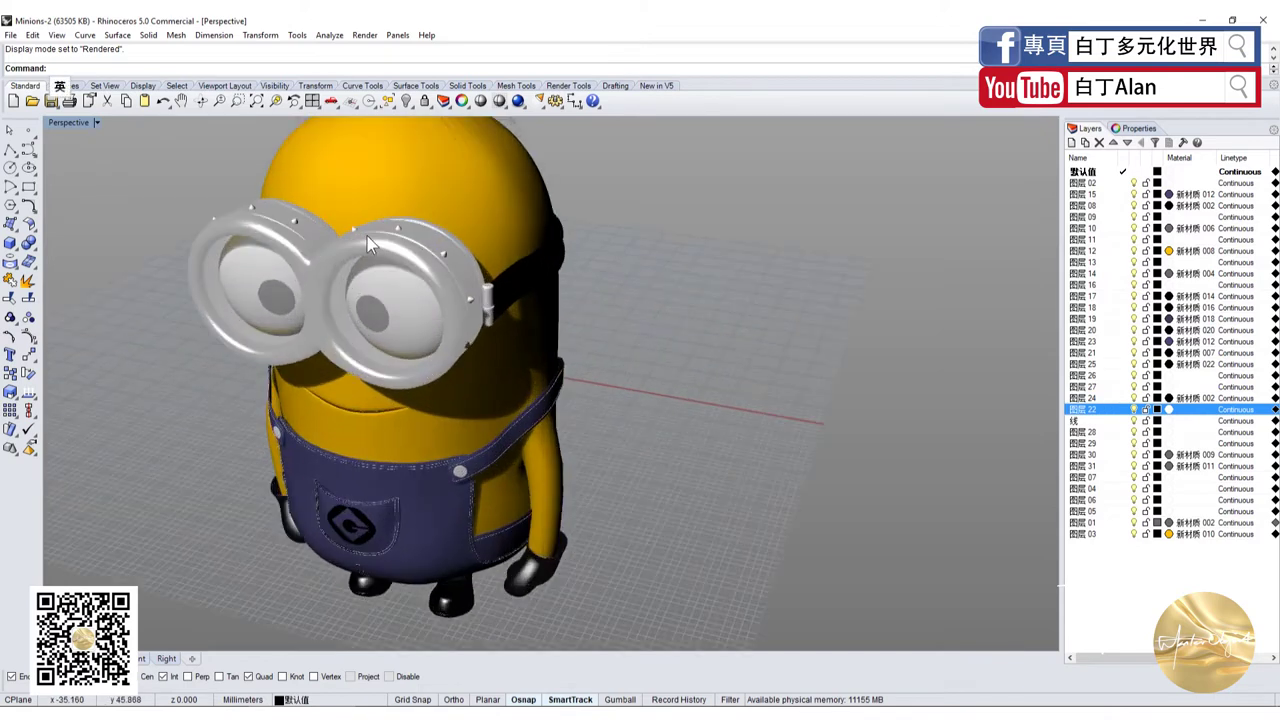
scroll(383, 264, down, 2)
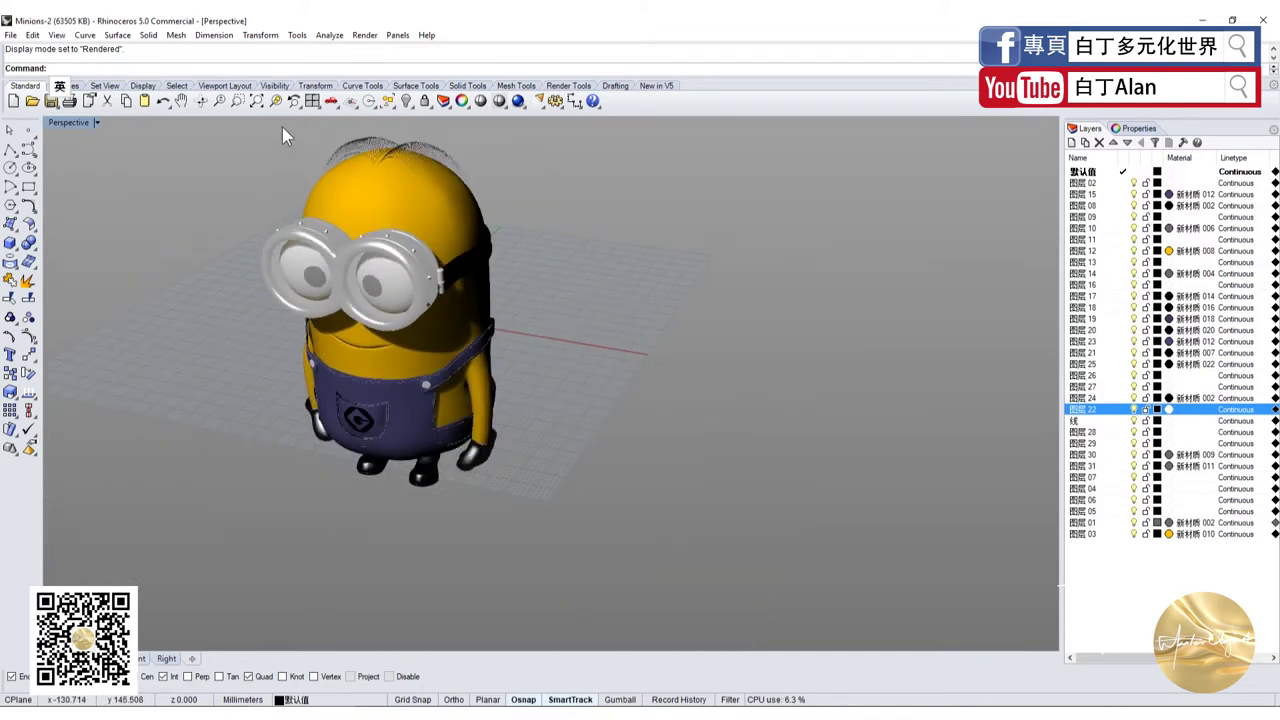
scroll(281, 126, up, 1)
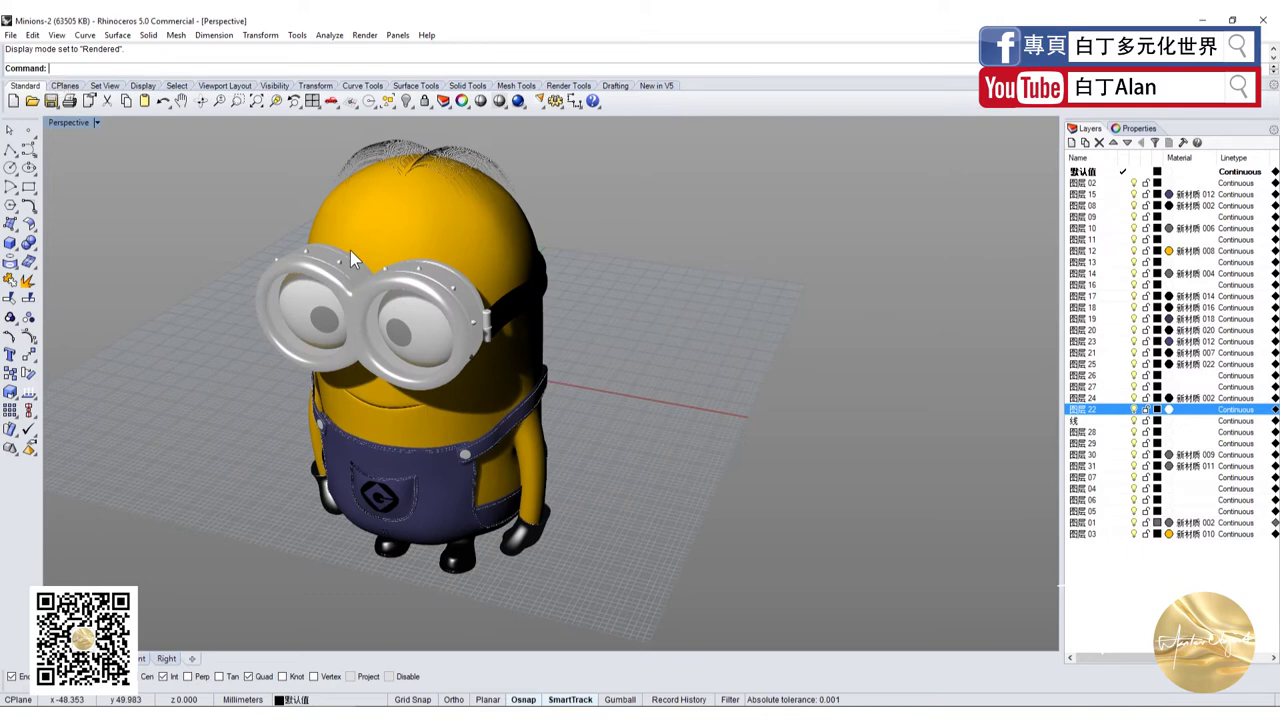
drag(1190, 582, 1186, 180)
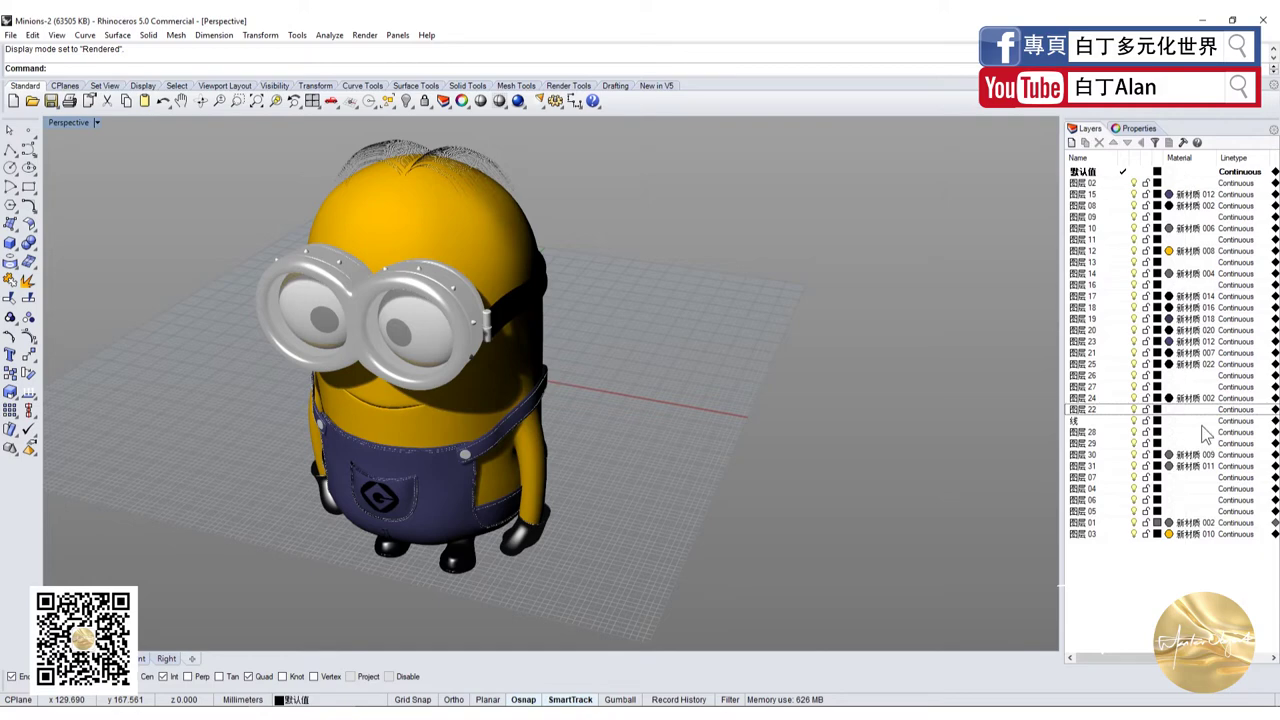
click(1190, 398)
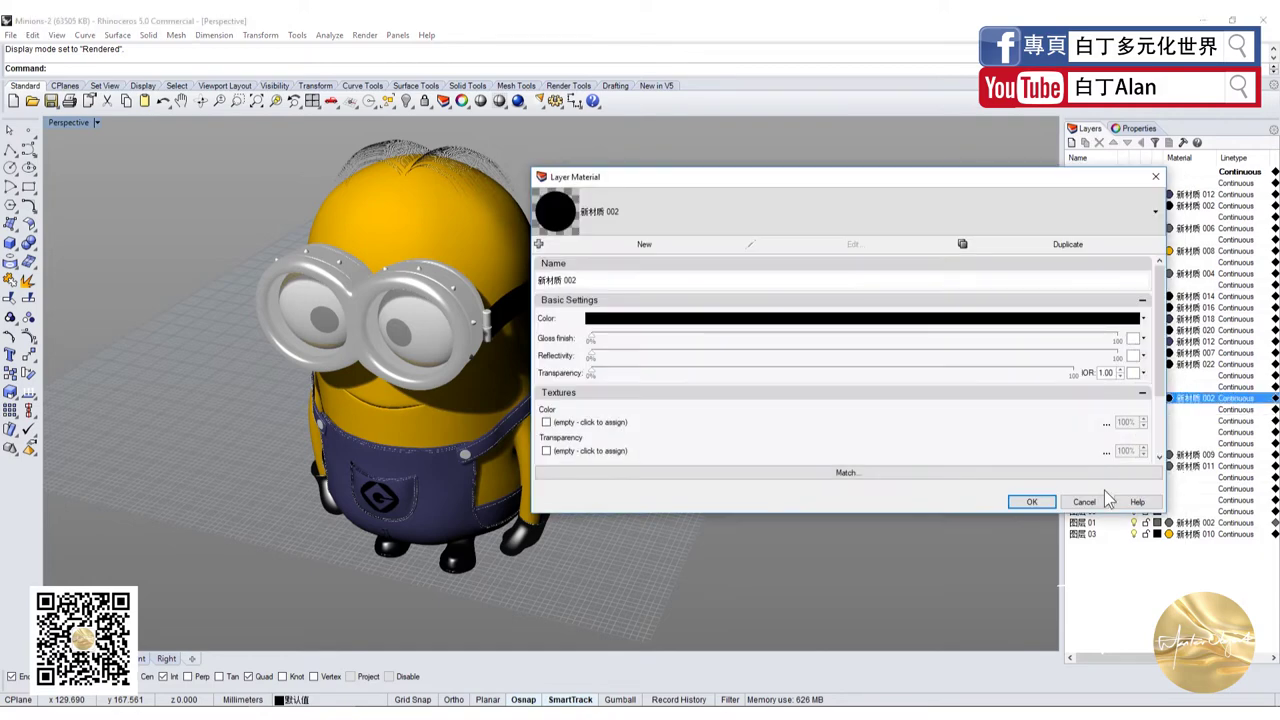
click(1096, 507)
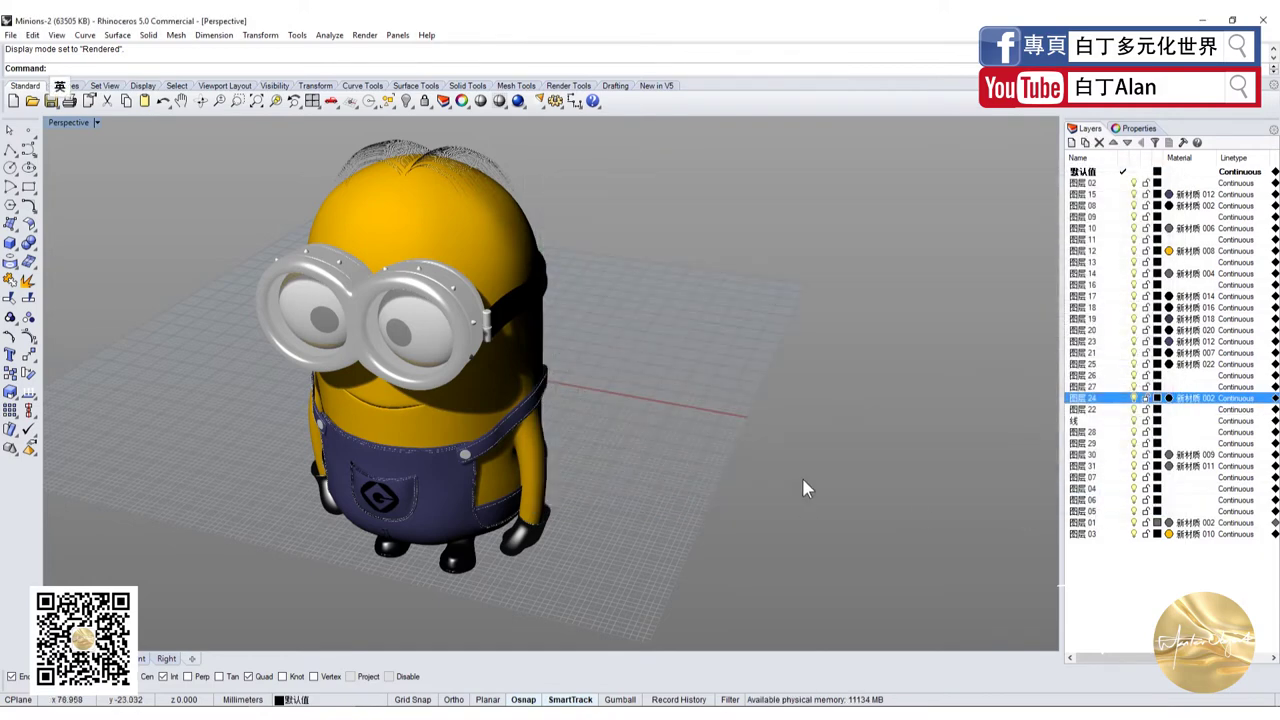
mouse_move(1207, 575)
mouse_down()
mouse_move(1192, 142)
mouse_move(1203, 585)
mouse_up()
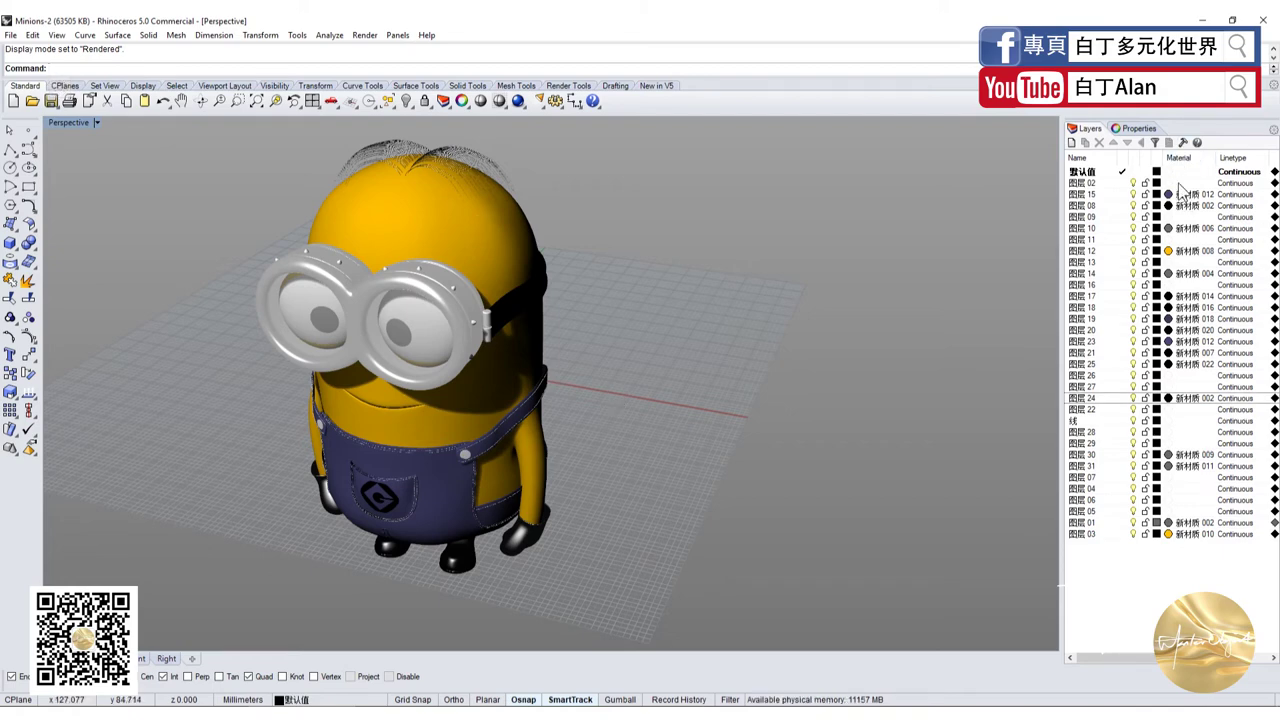
right_drag(571, 414, 565, 401)
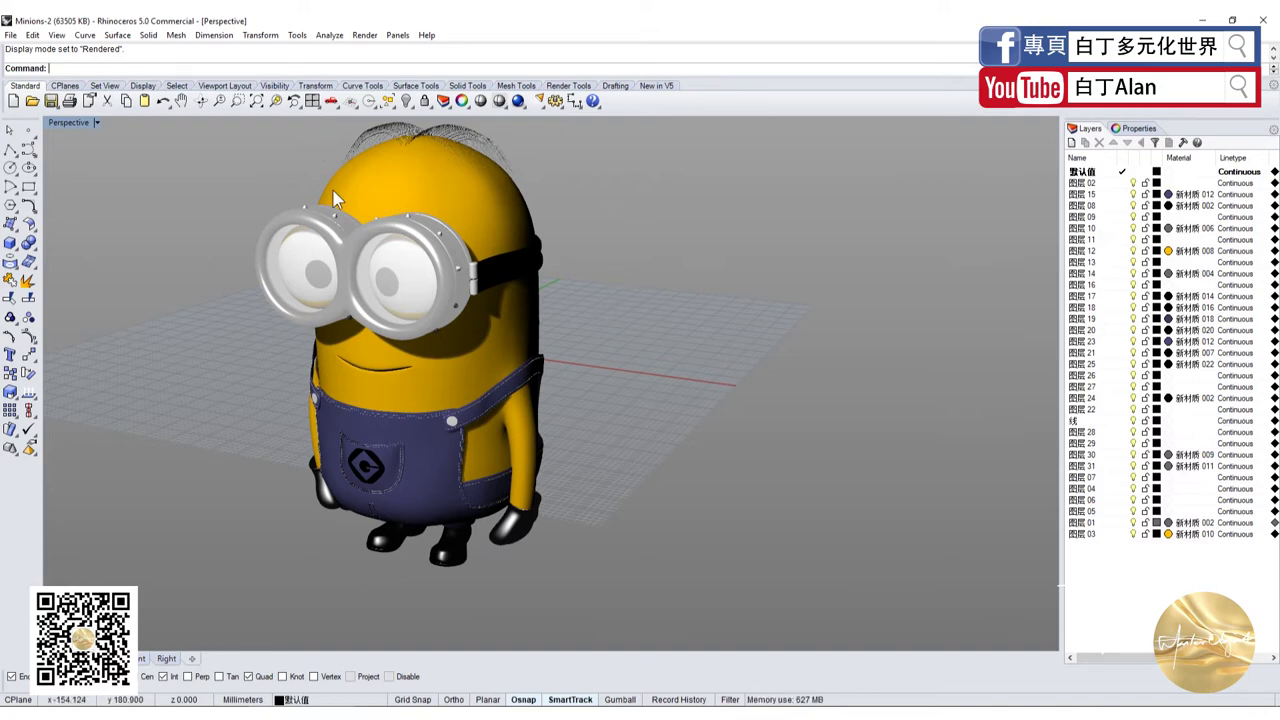
scroll(400, 320, down, 1)
scroll(473, 450, down, 1)
scroll(473, 450, down, 1)
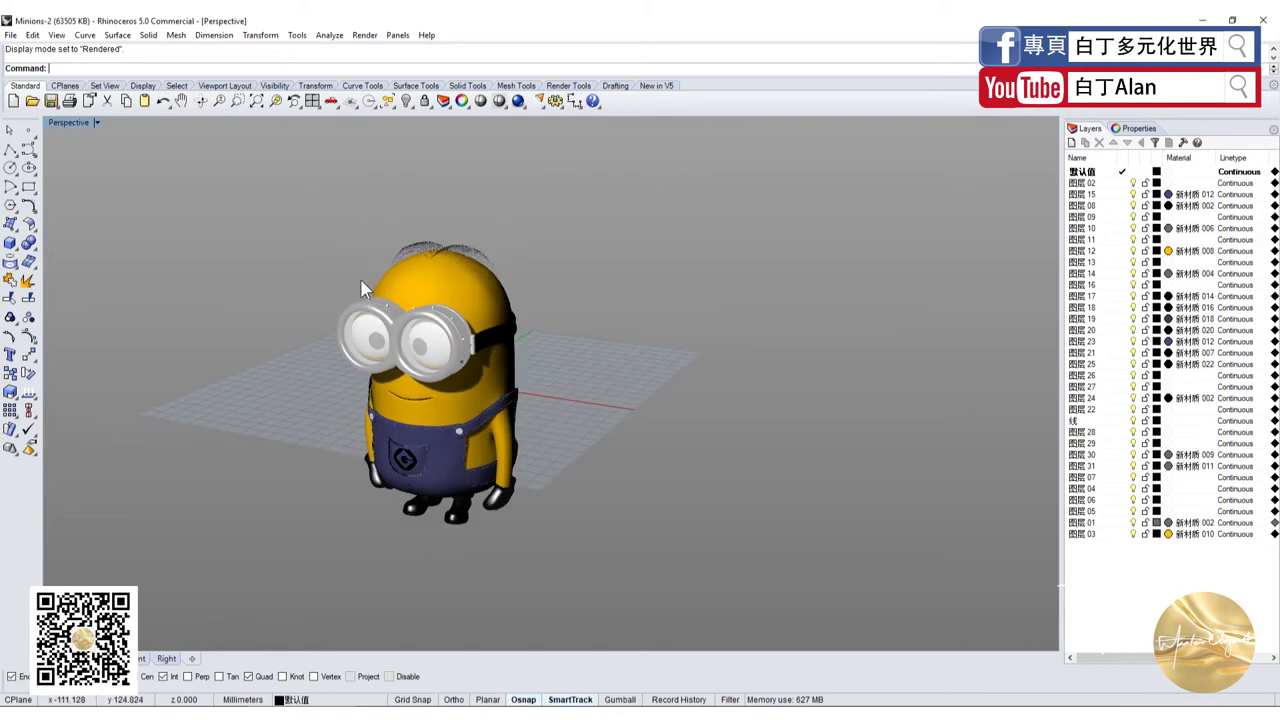
scroll(373, 342, up, 4)
scroll(400, 420, down, 1)
scroll(425, 500, up, 1)
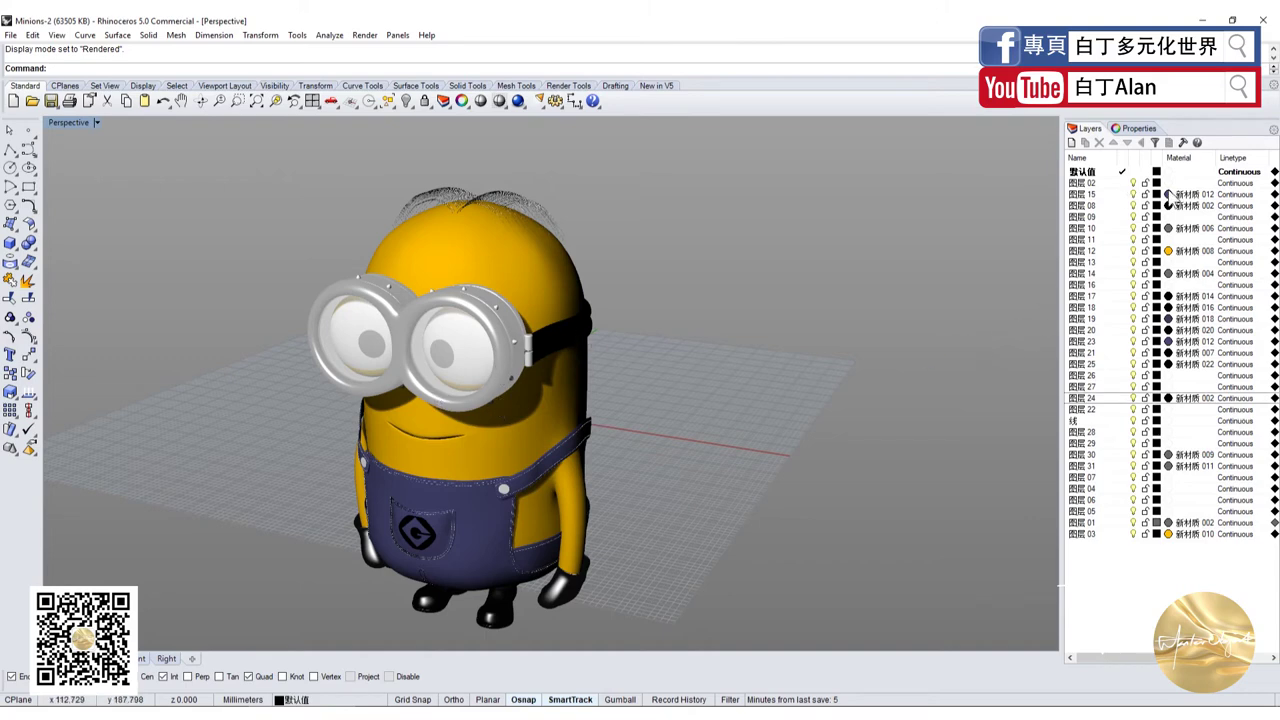
Step: Open layer 图层 02's material and colour dialogs, then cancel both without changes
click(1168, 183)
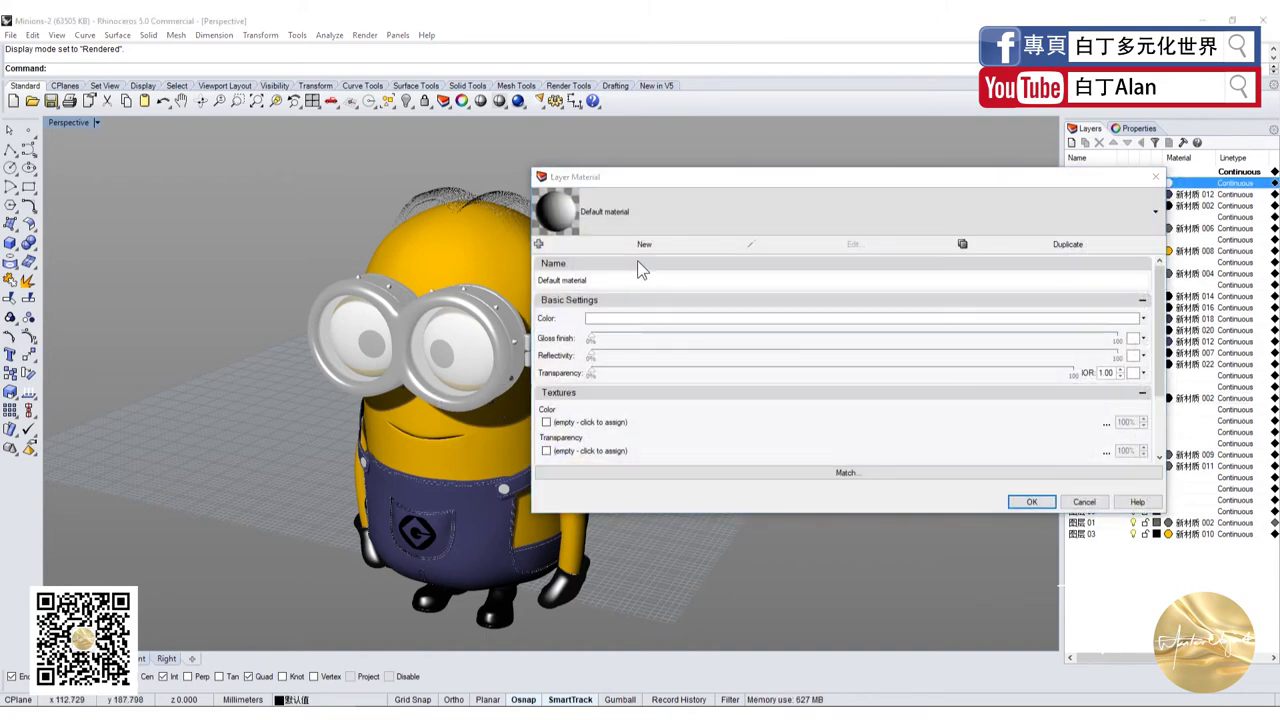
click(1097, 320)
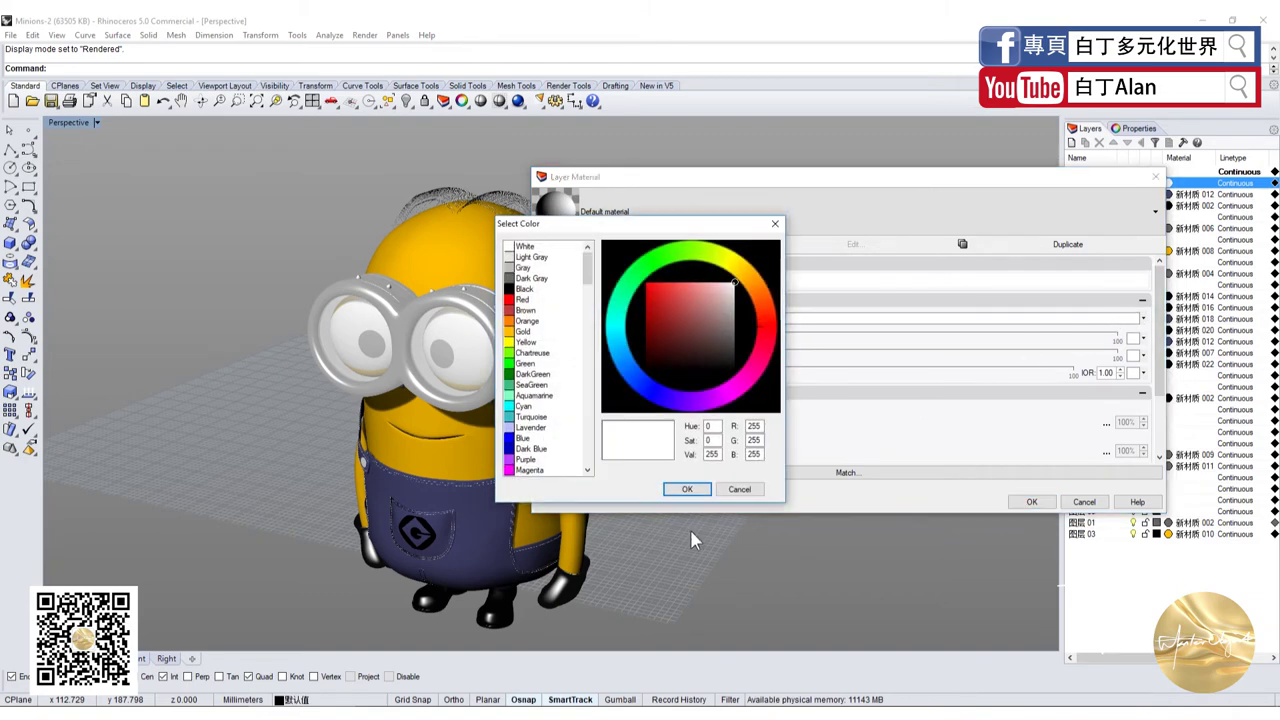
click(740, 489)
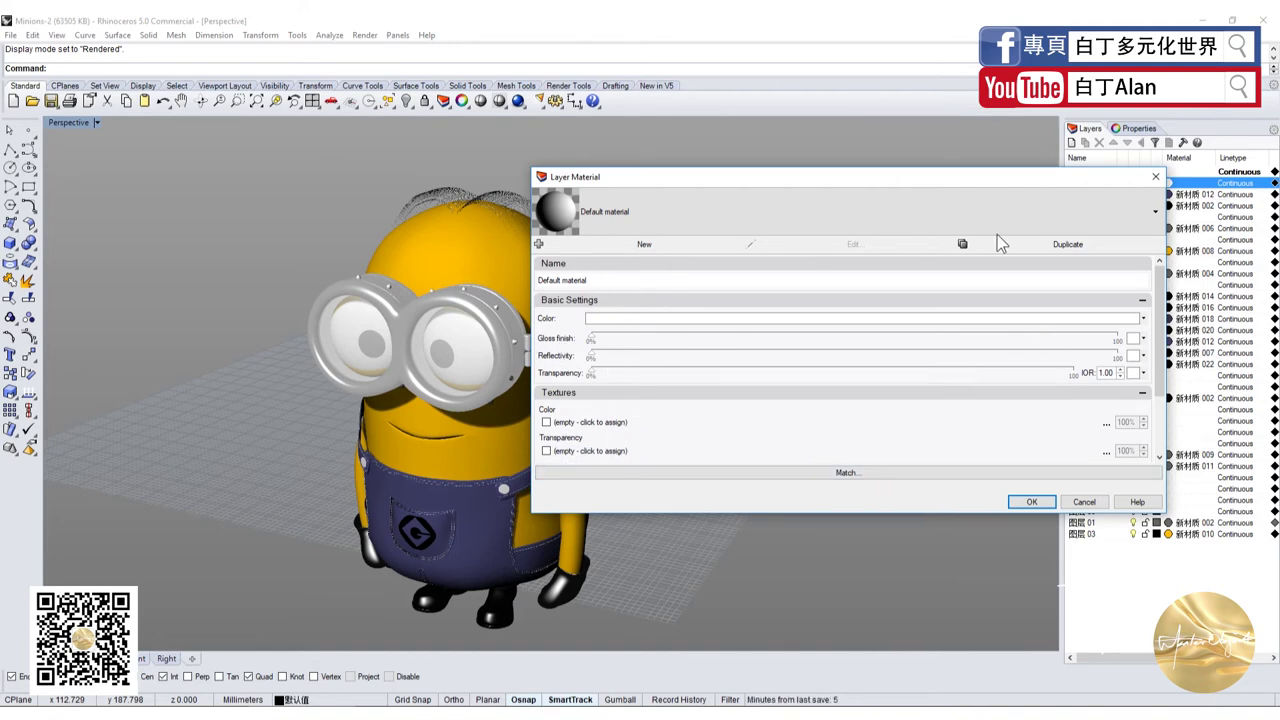
click(1084, 501)
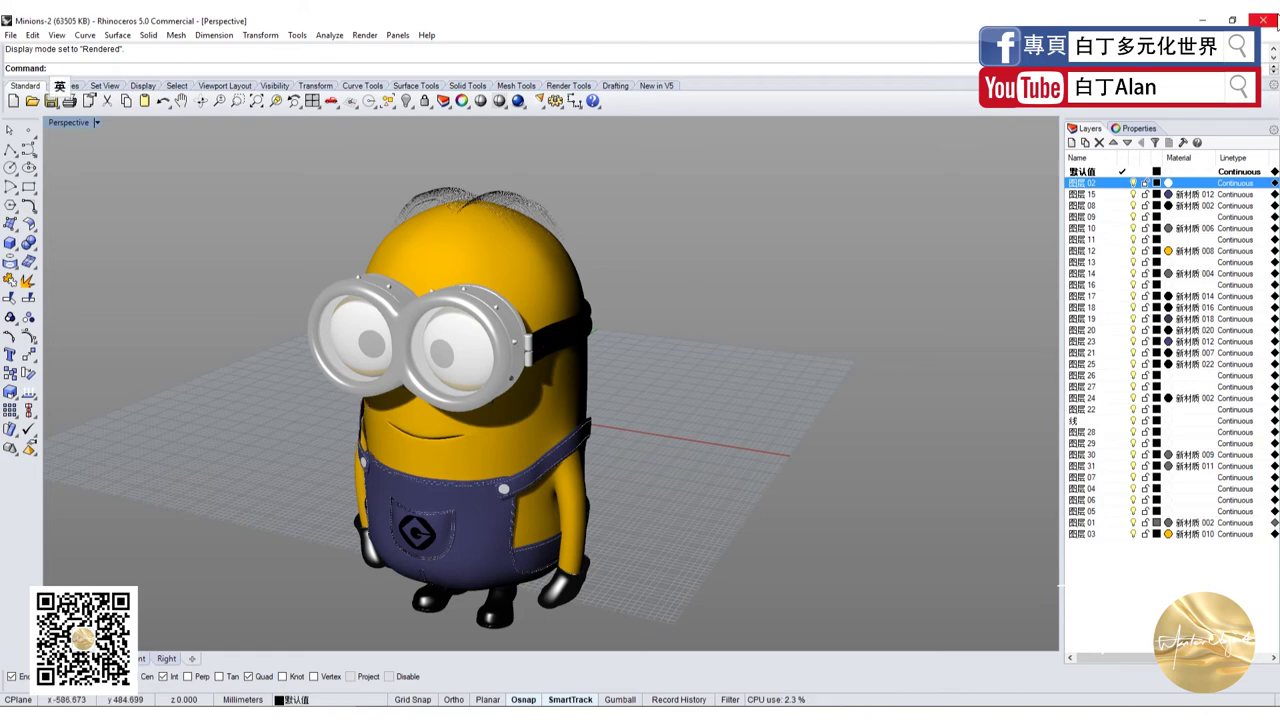
Step: Close Rhino without saving Minions-2 and launch KeyShot 7
click(1274, 24)
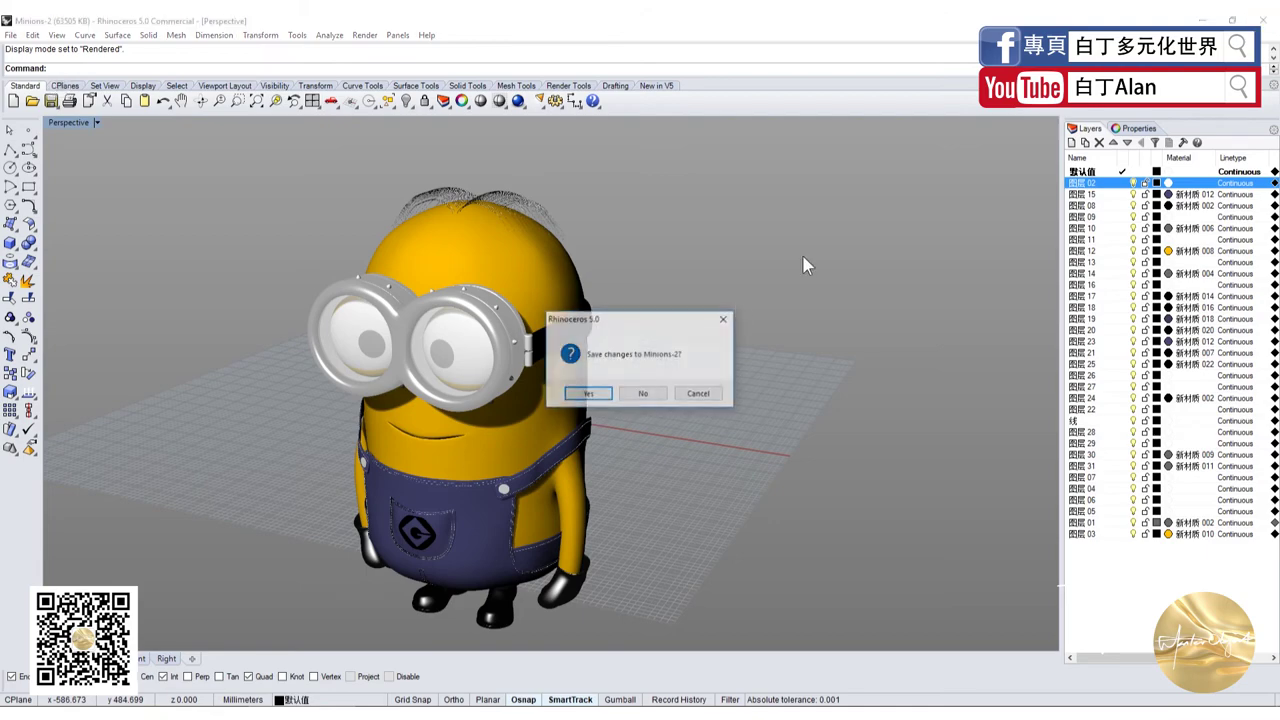
click(633, 392)
double_click(183, 148)
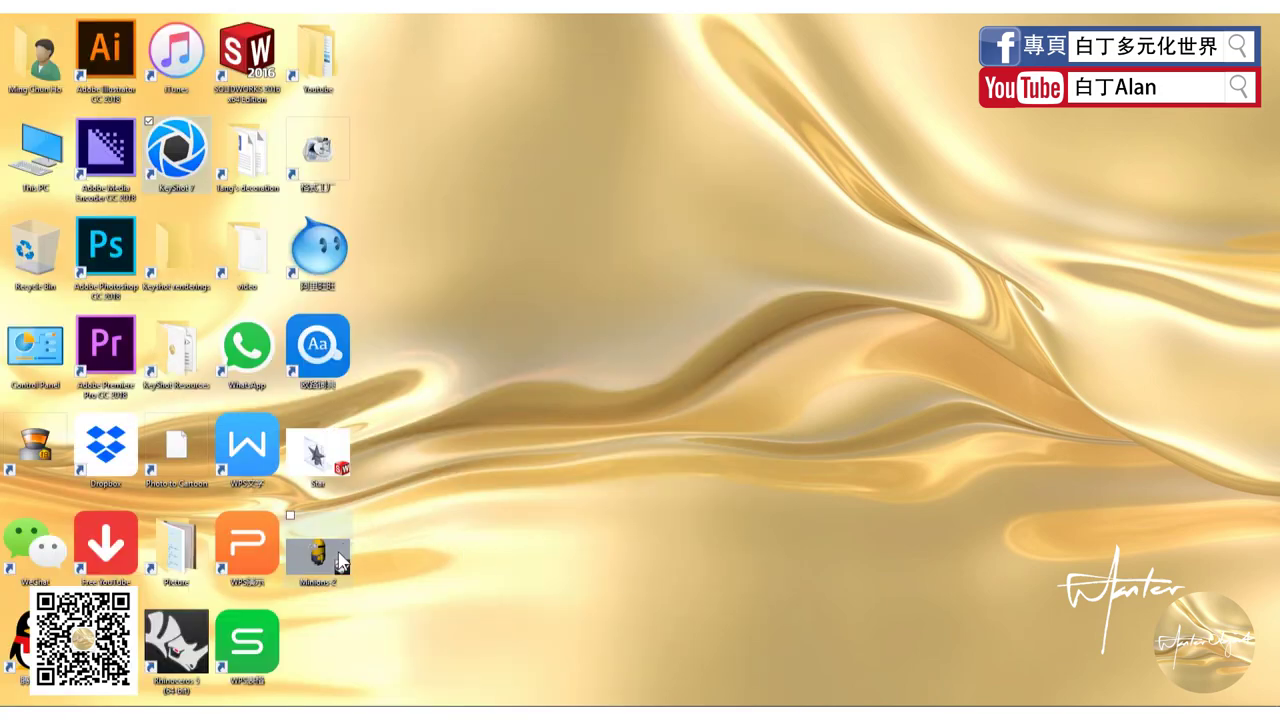
Step: Import Minions-2.3dm into KeyShot with default options and maximise the window
drag(340, 562, 561, 287)
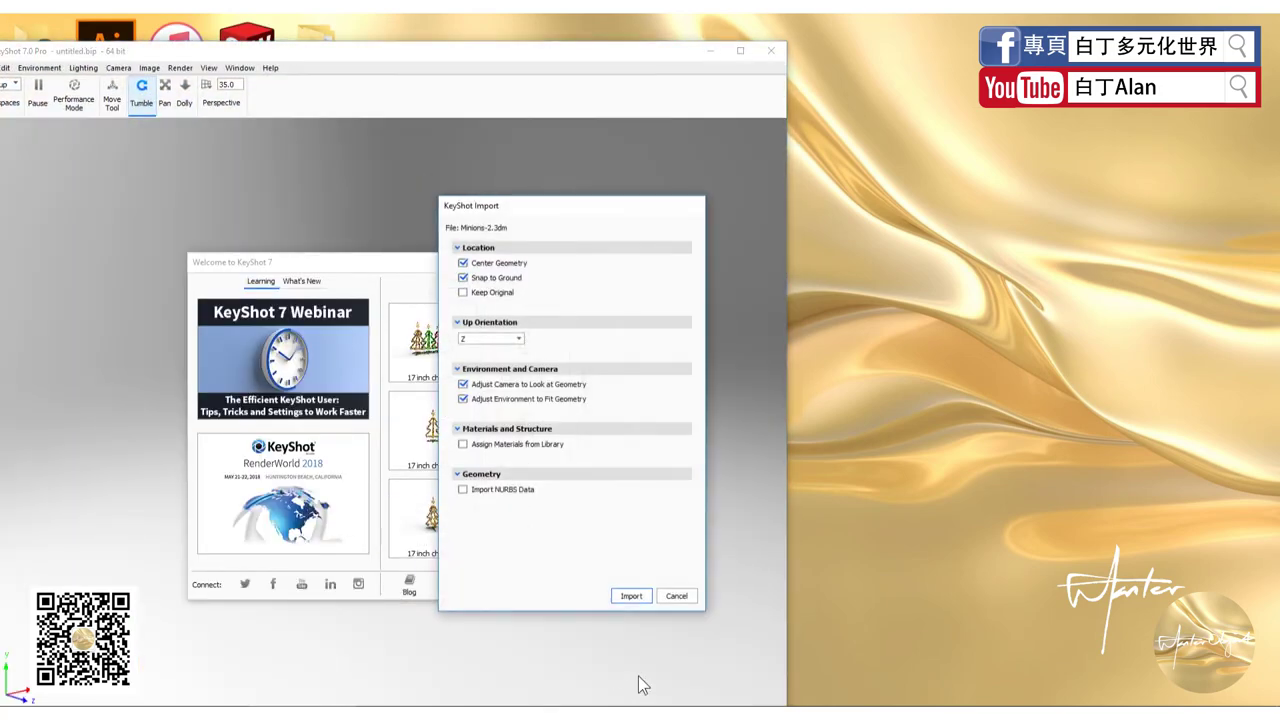
click(636, 597)
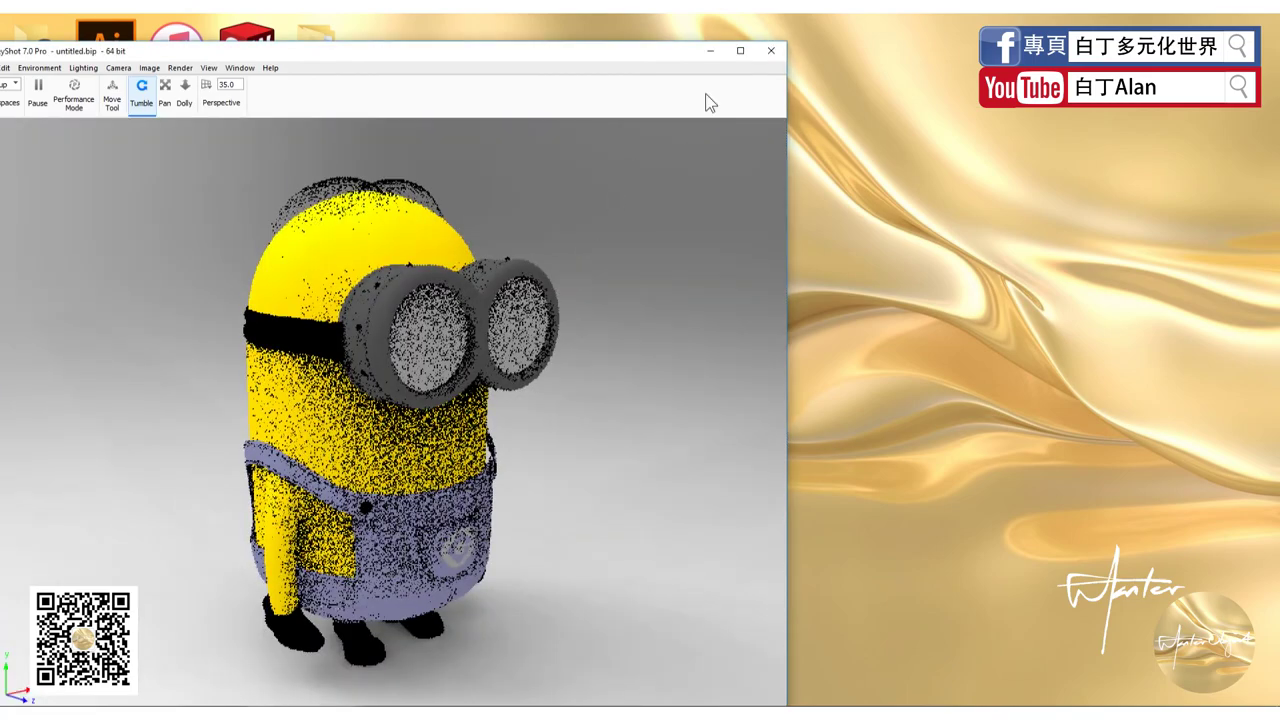
click(740, 50)
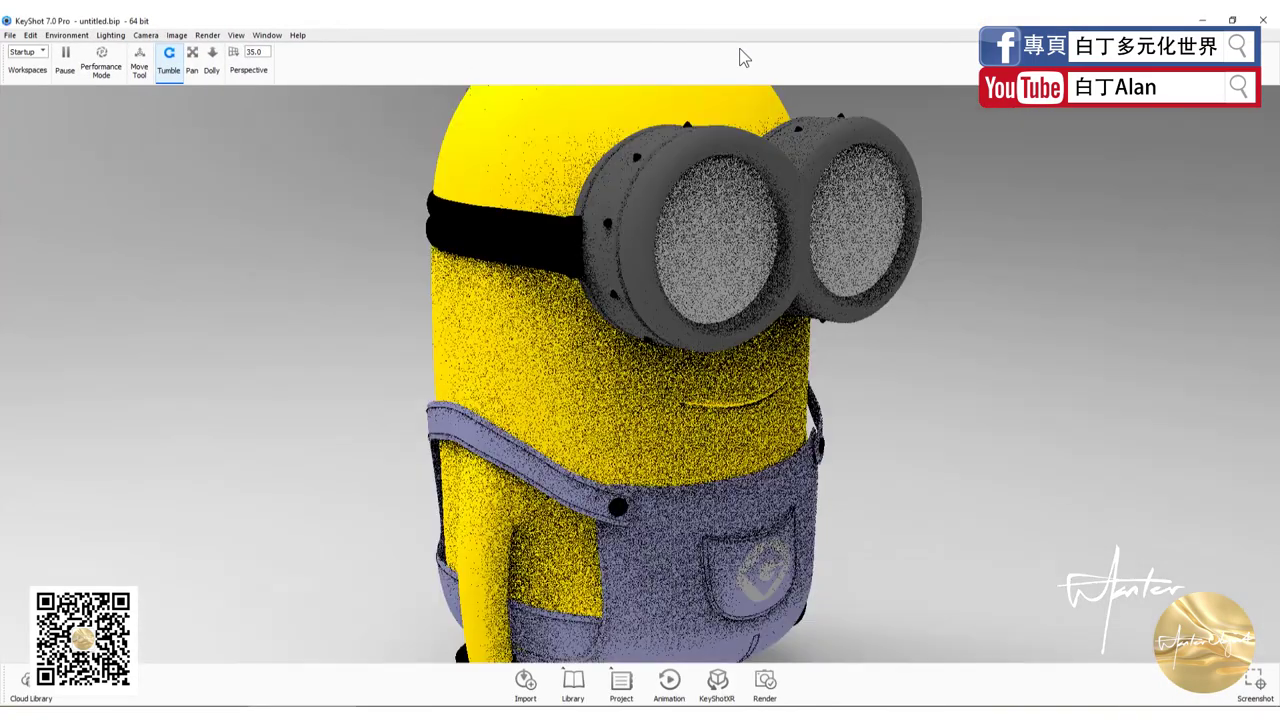
Step: Tumble the camera to a frontal view of the Minion from a slightly higher angle
scroll(683, 230, up, 5)
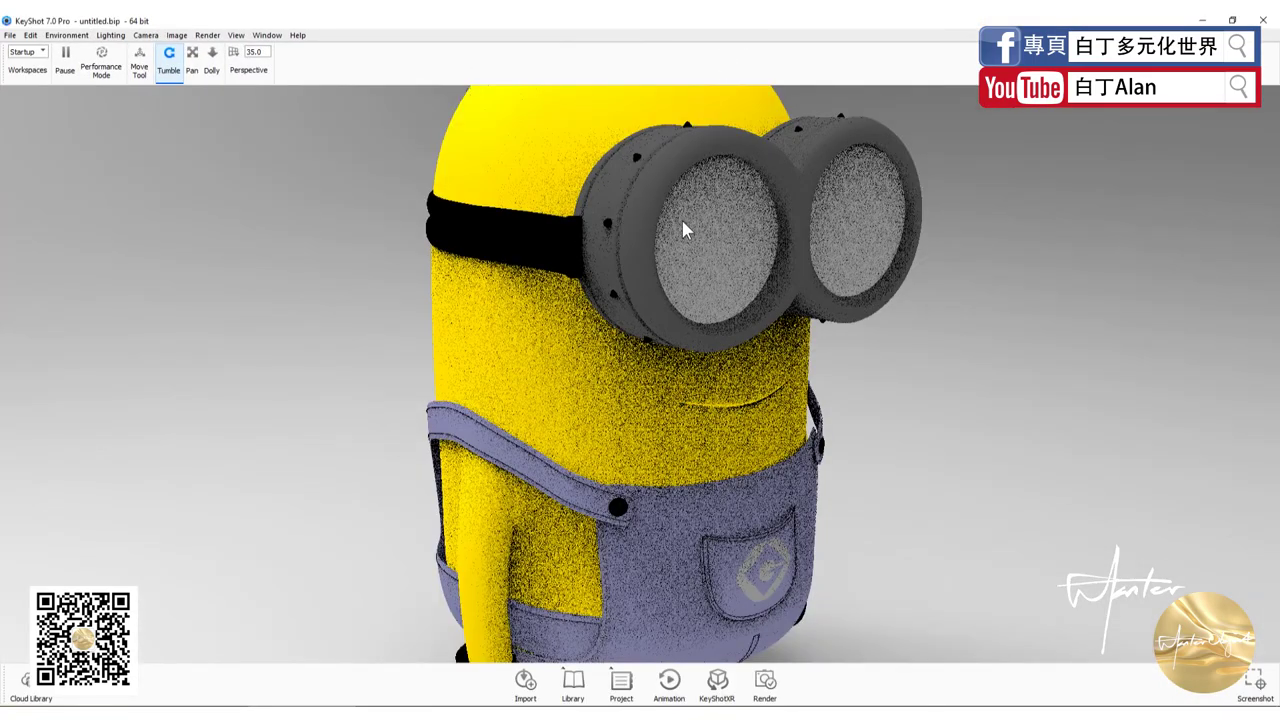
scroll(699, 334, down, 3)
scroll(703, 380, down, 2)
mouse_move(703, 380)
mouse_down()
mouse_move(477, 417)
mouse_move(698, 469)
mouse_move(679, 471)
mouse_up()
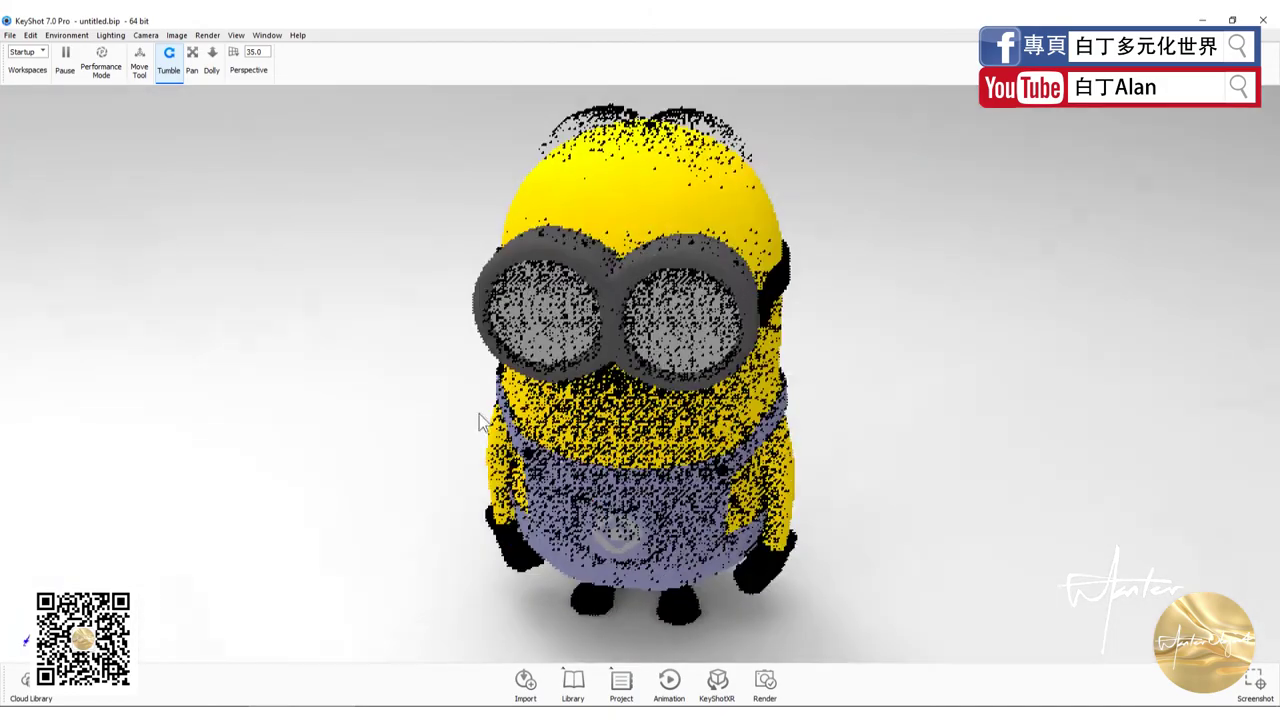
drag(791, 343, 786, 318)
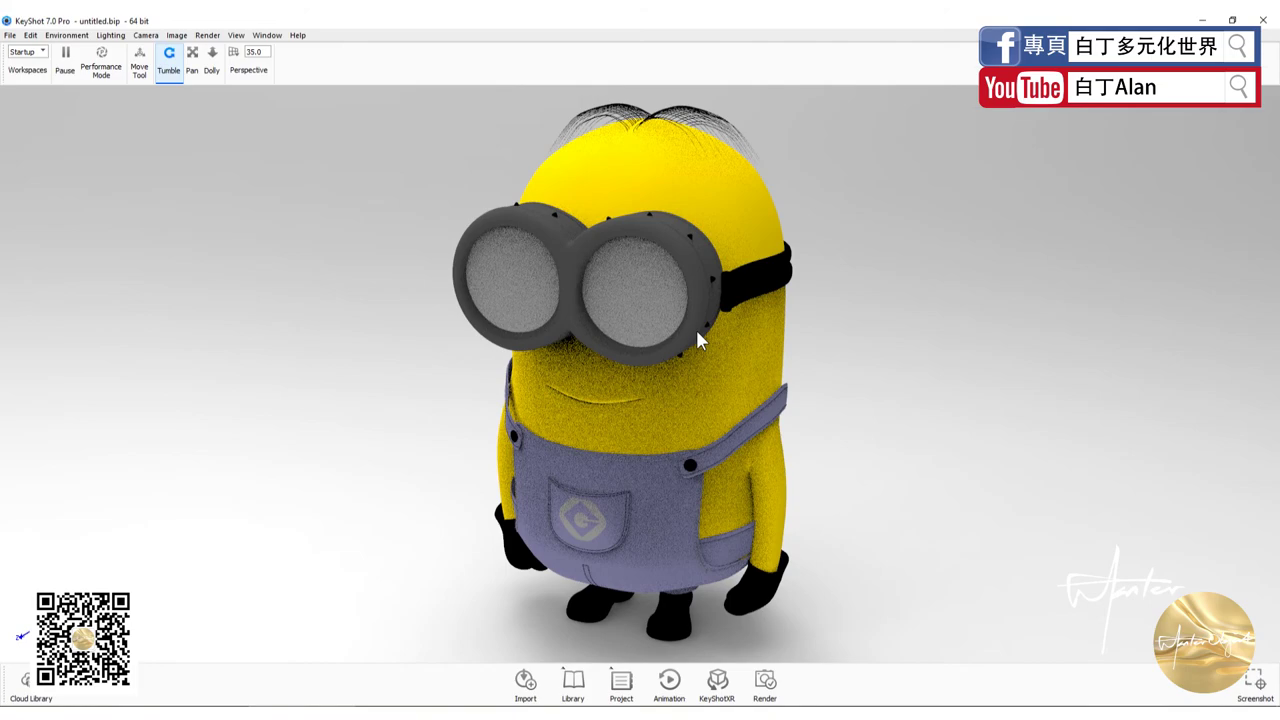
drag(697, 333, 679, 441)
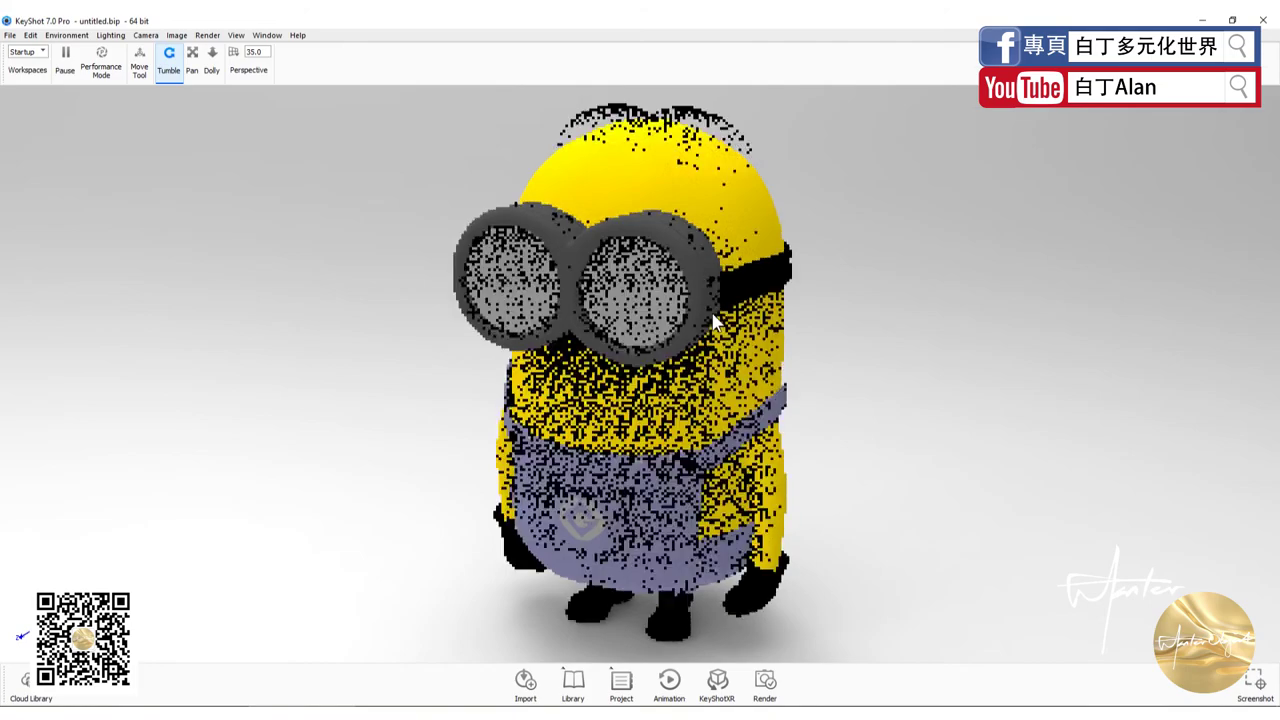
Step: Apply the black Clear Shiny plastic from Library > Materials > Plastic to the Minion's body
click(573, 685)
click(937, 150)
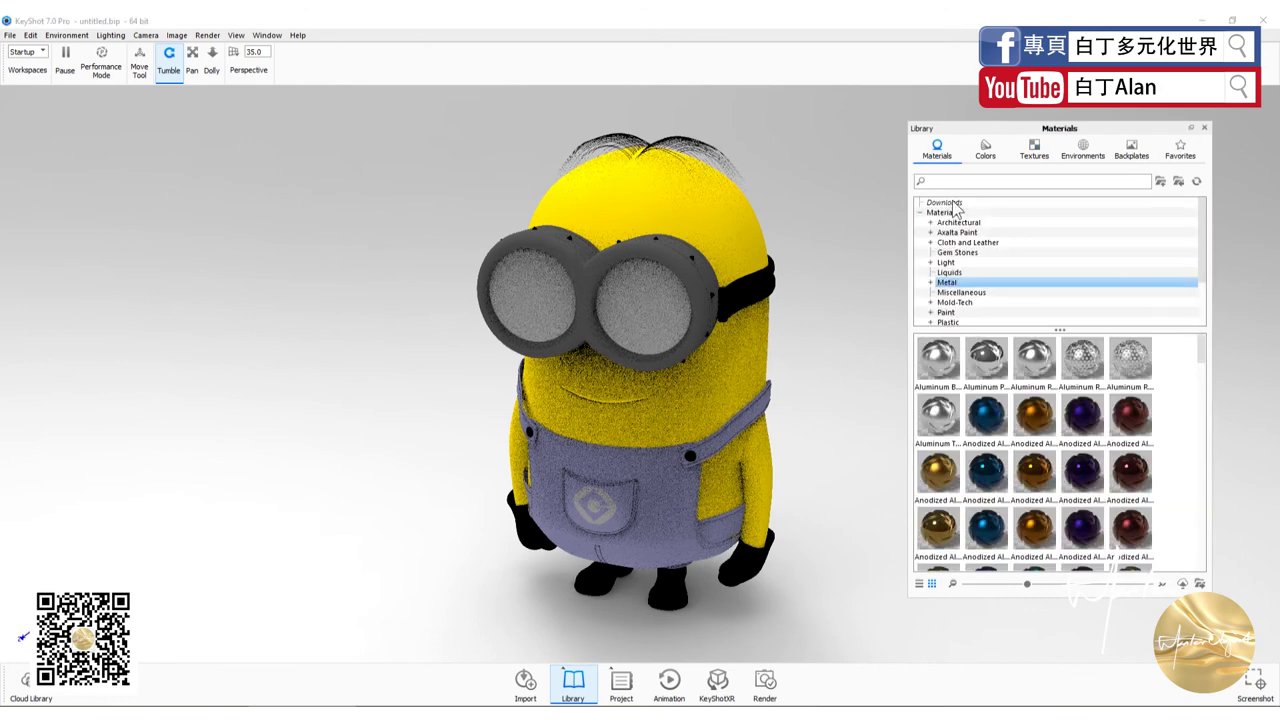
scroll(972, 257, down, 2)
click(967, 255)
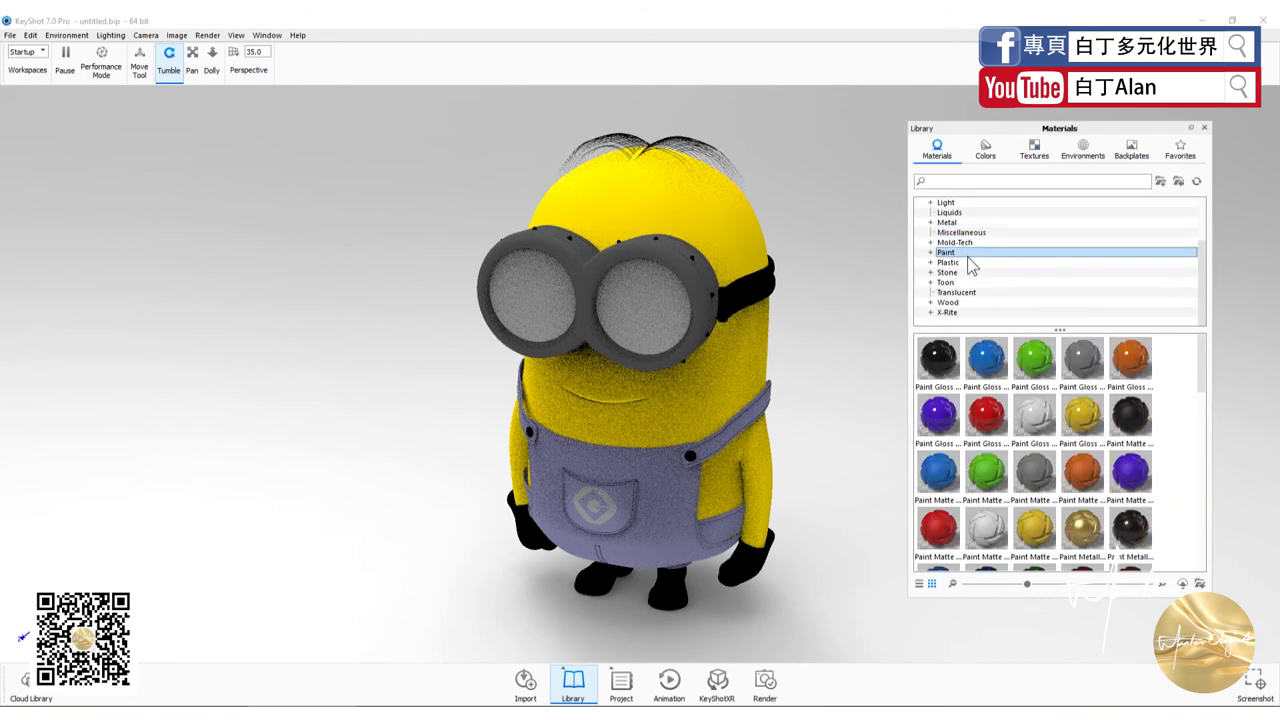
click(968, 262)
drag(985, 470, 676, 392)
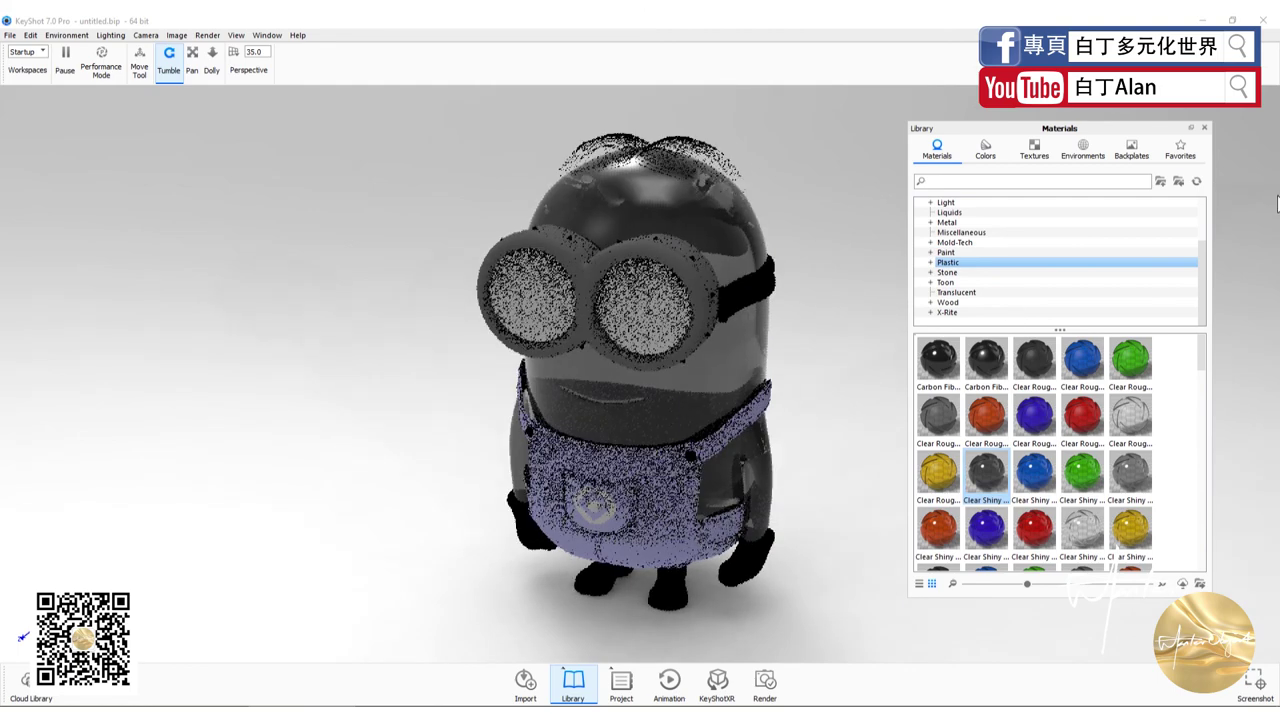
click(1204, 128)
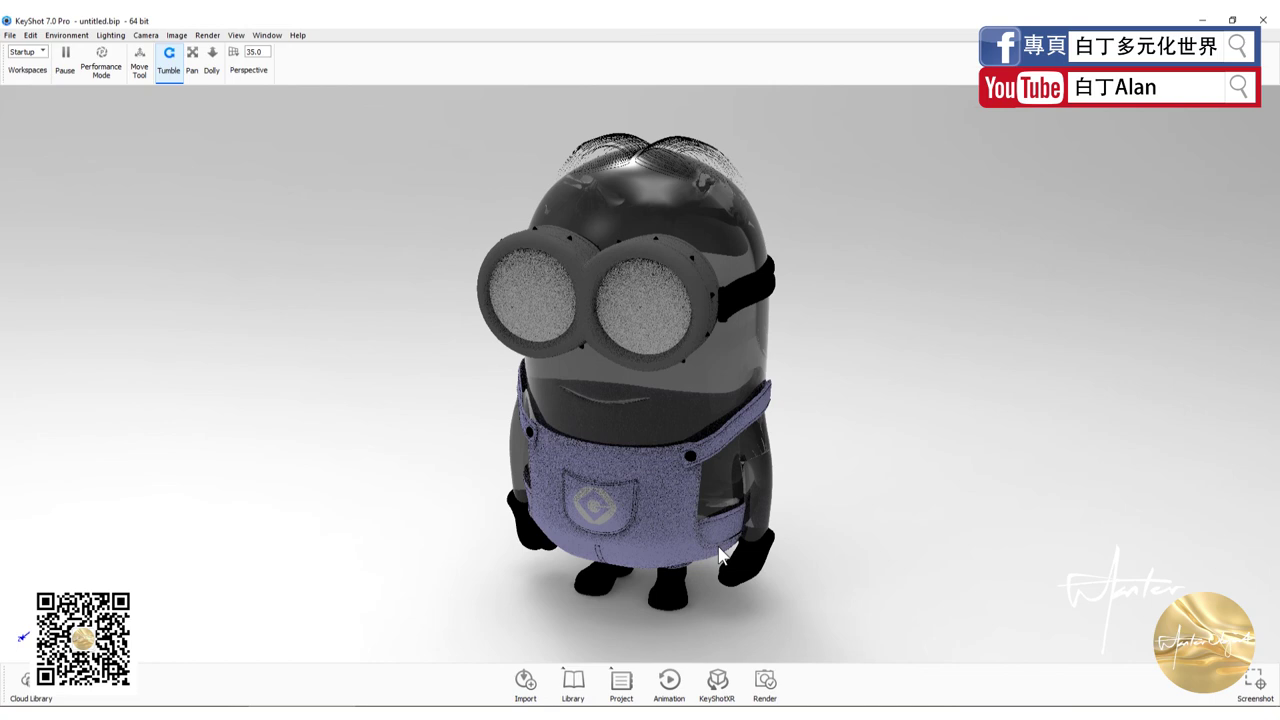